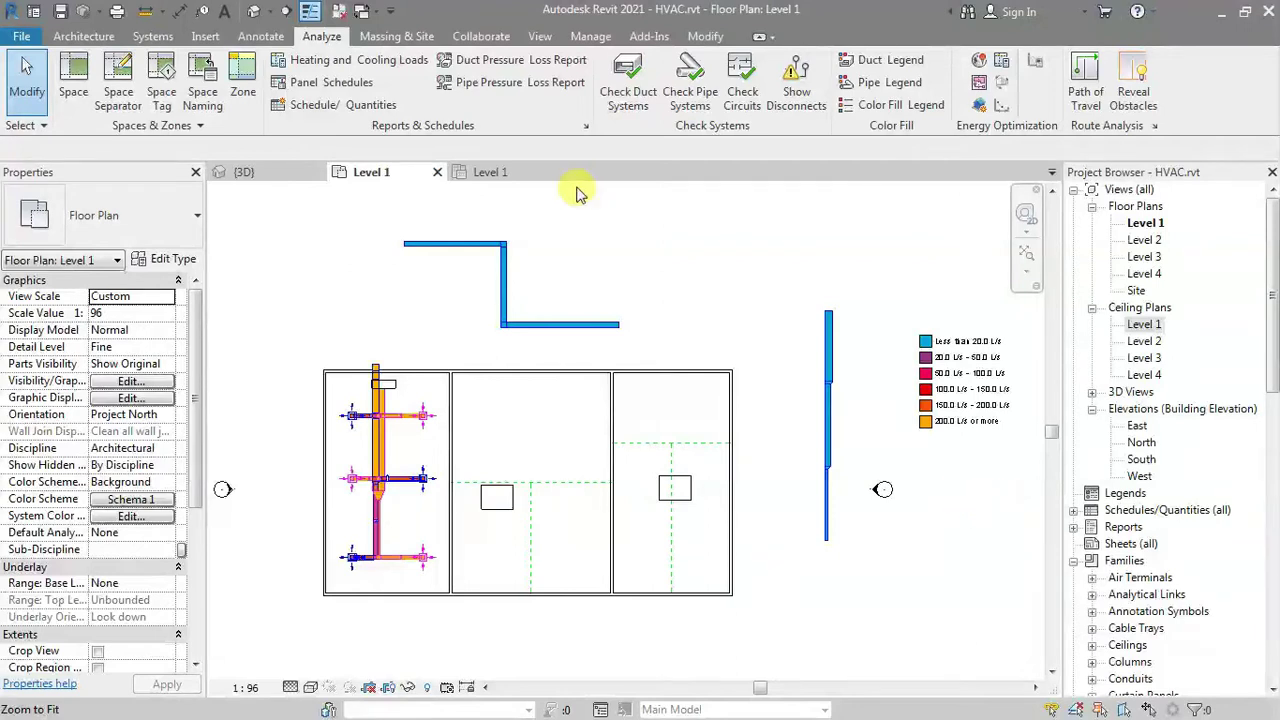
Start a new Schedule/Quantities schedule for the HVAC model
{"action": "left_click", "coordinate": [540, 36]}
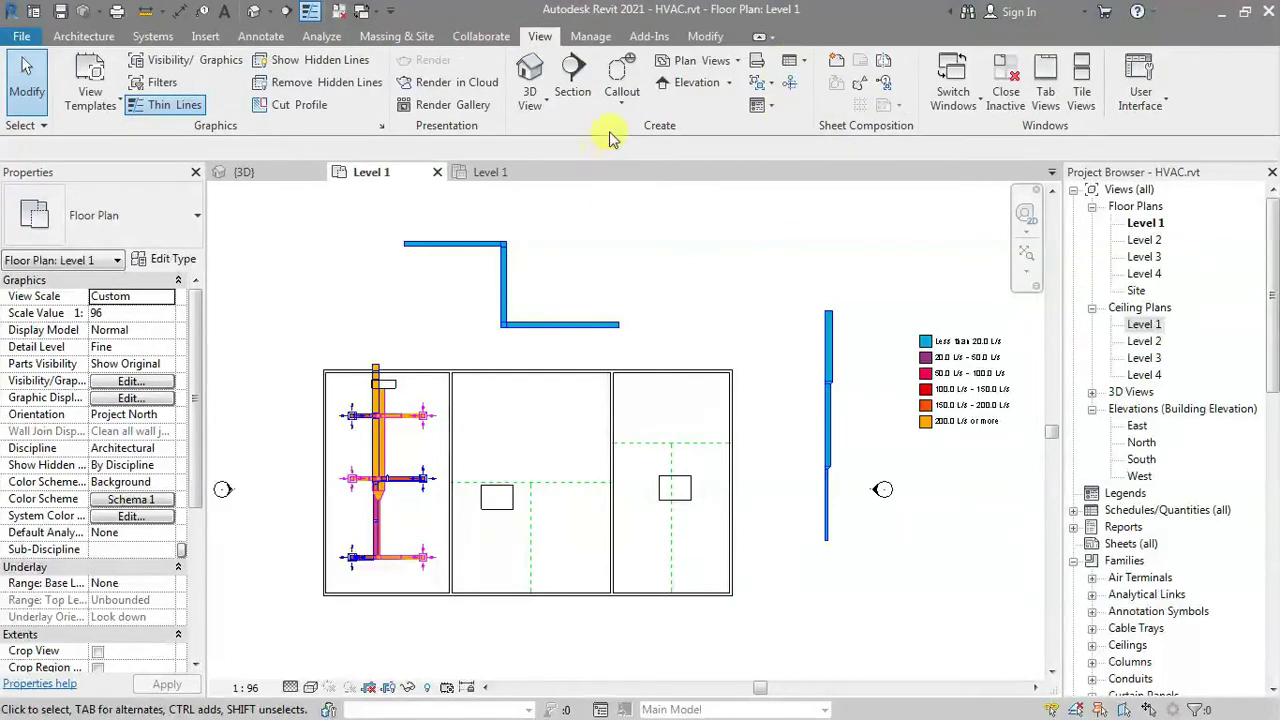
{"action": "left_click", "coordinate": [790, 60]}
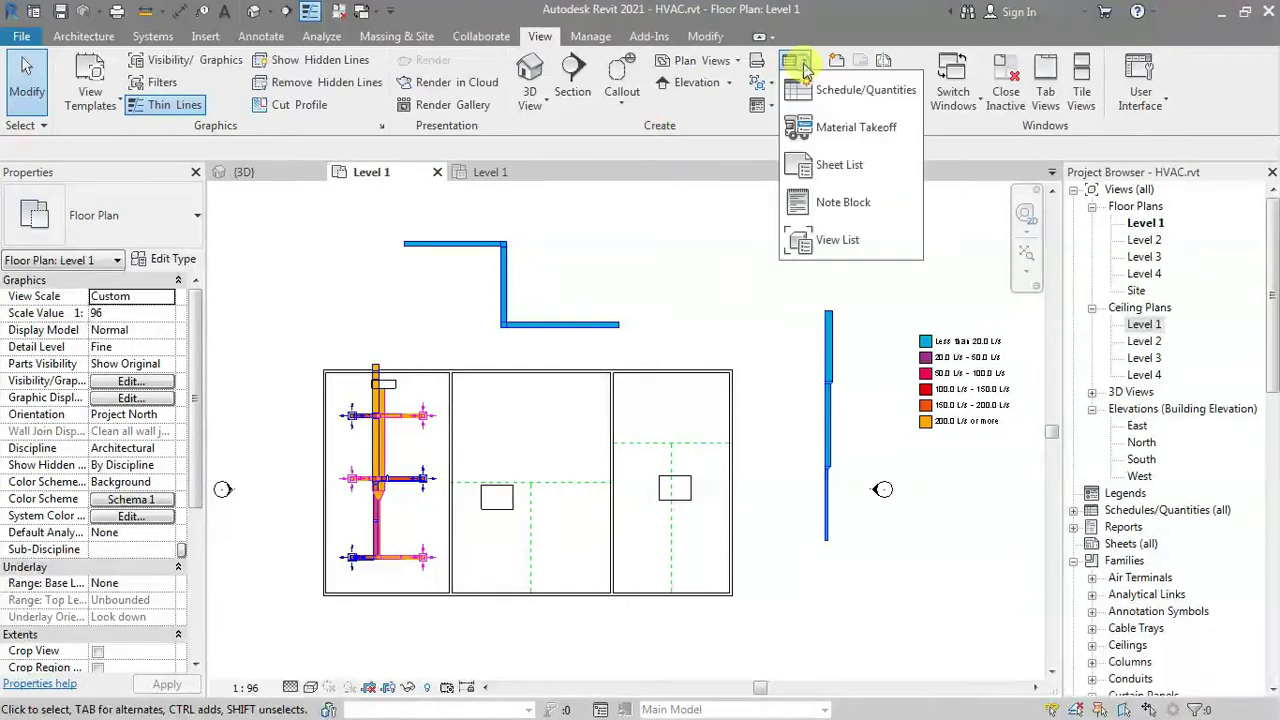
{"action": "left_click", "coordinate": [866, 90]}
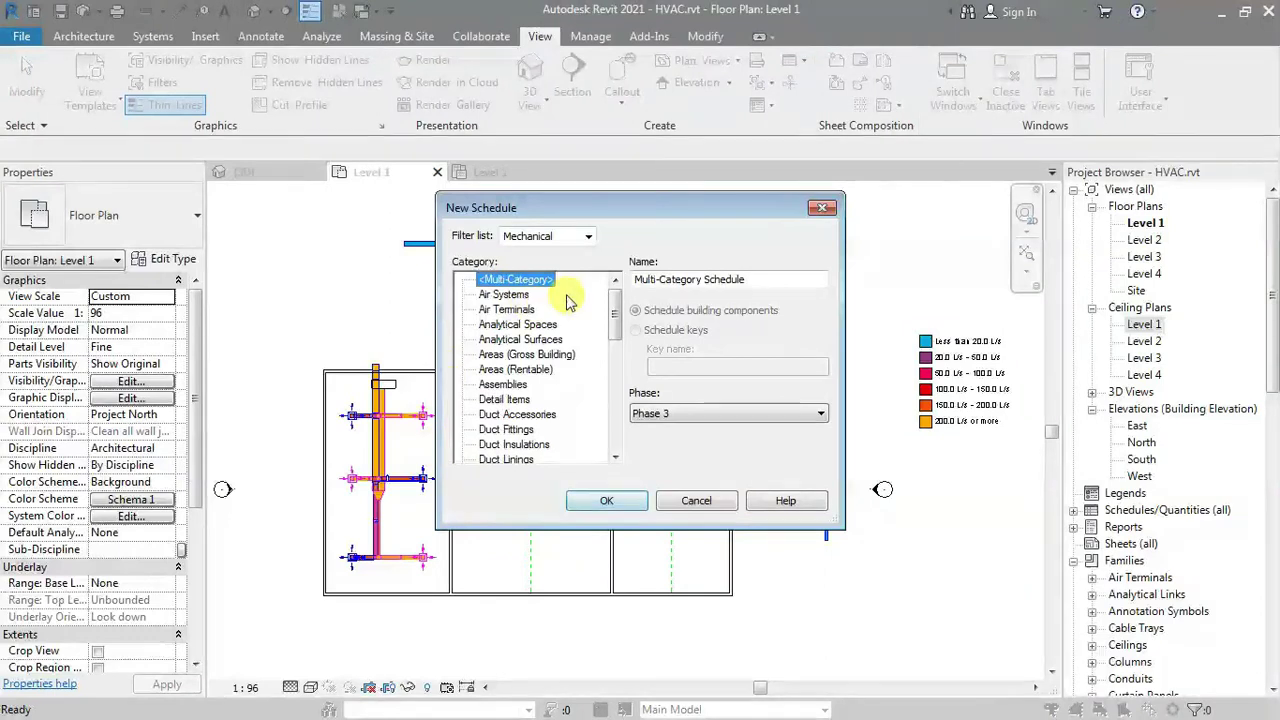
{"action": "left_click", "coordinate": [589, 239]}
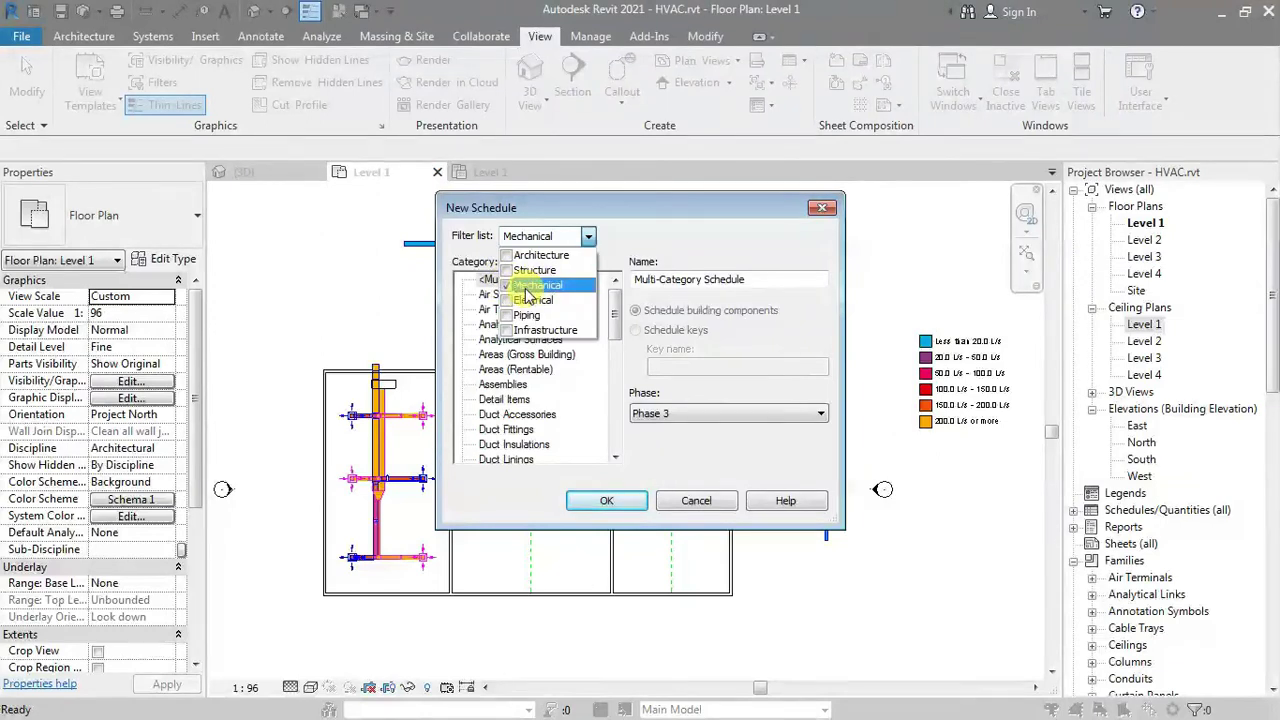
{"action": "key", "text": "Escape"}
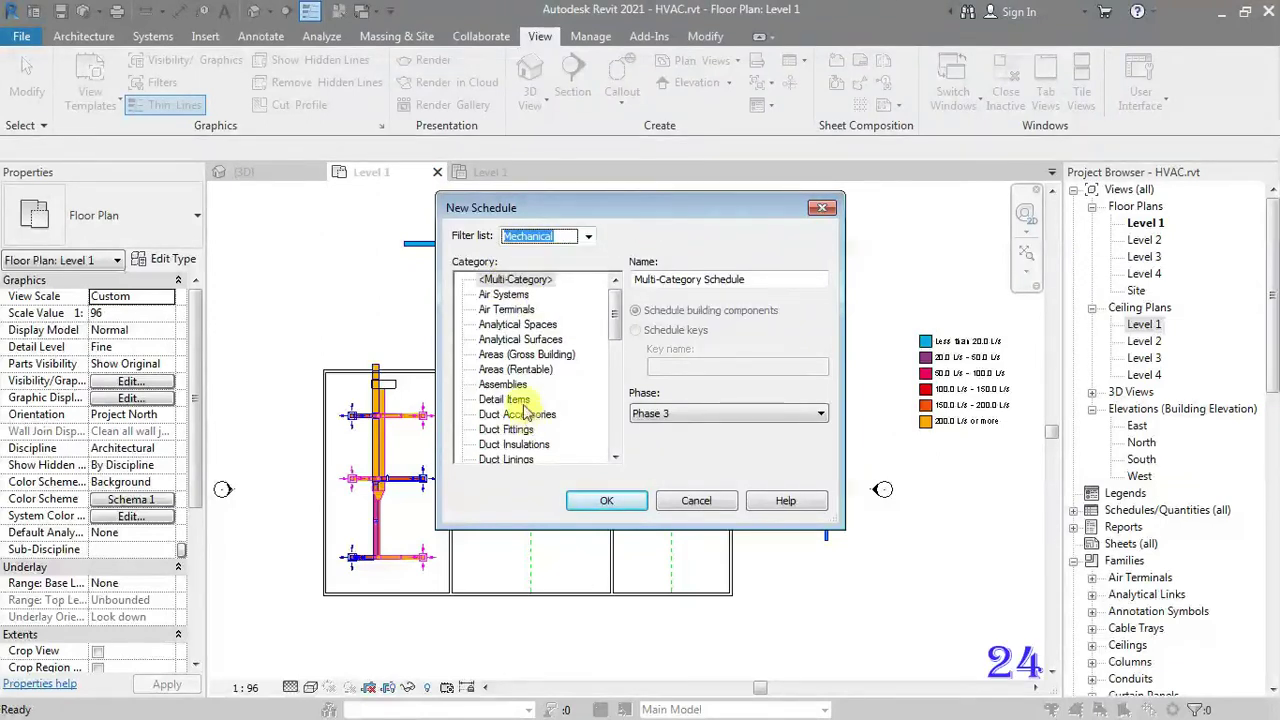
{"action": "left_click", "coordinate": [588, 239]}
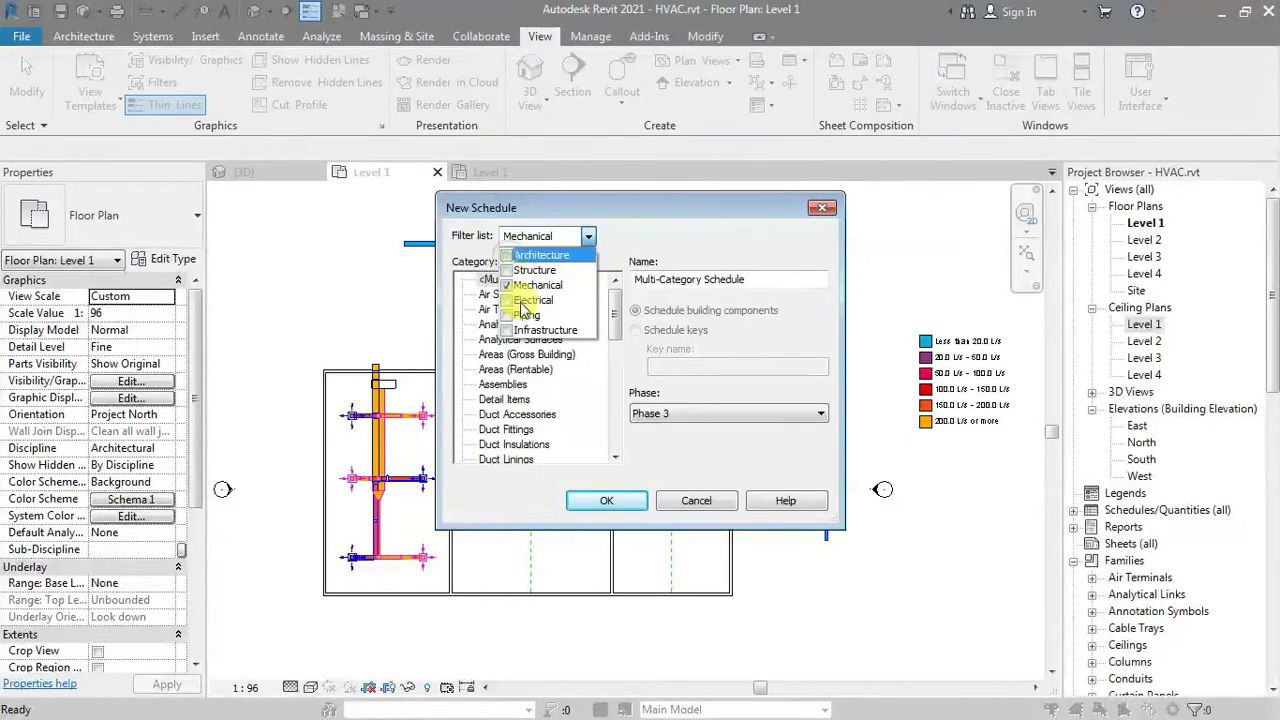
{"action": "left_click", "coordinate": [507, 255]}
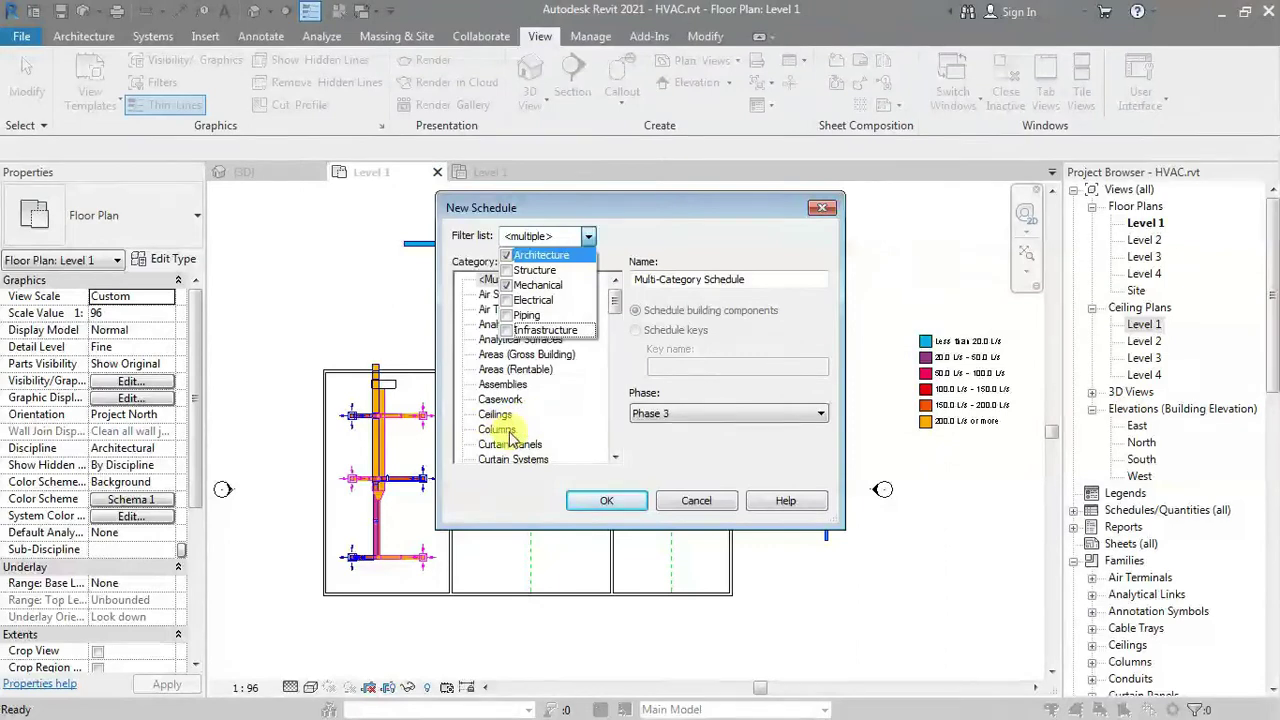
{"action": "left_click", "coordinate": [507, 255]}
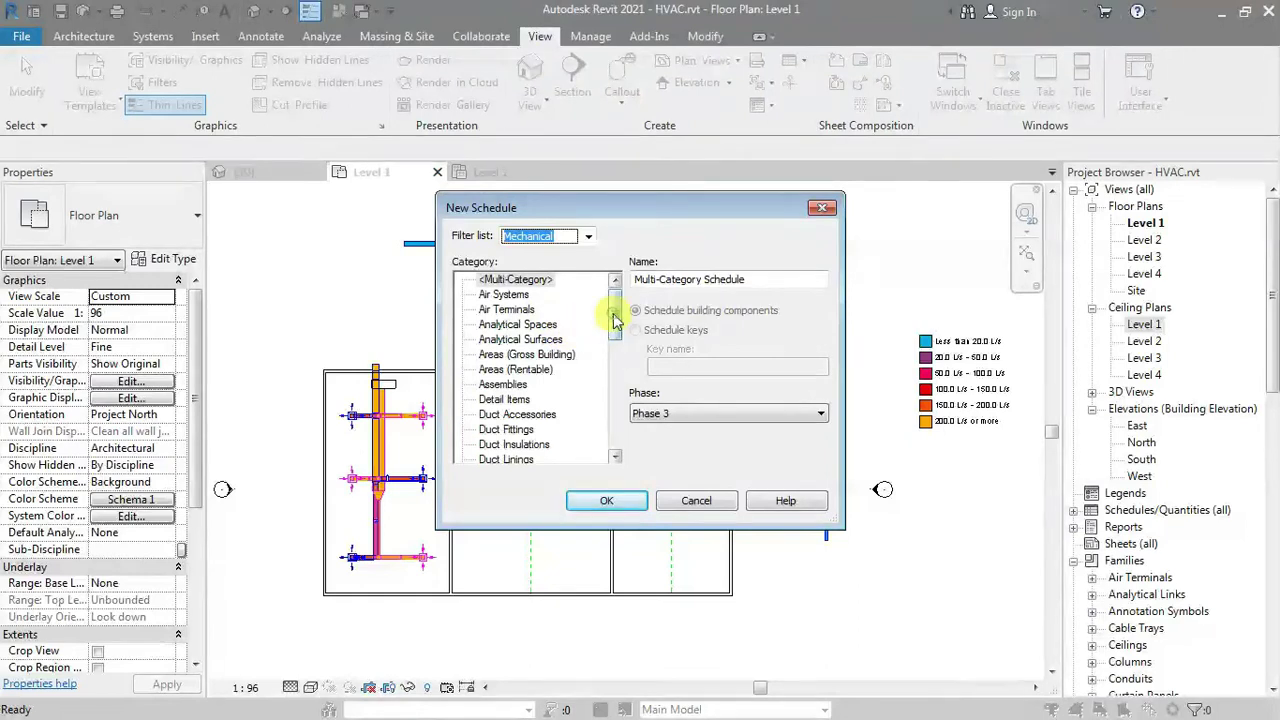
Create the schedule for the Ducts category as building components with the phase set to Phase 1
{"action": "left_click_drag", "start_coordinate": [614, 320], "coordinate": [614, 338]}
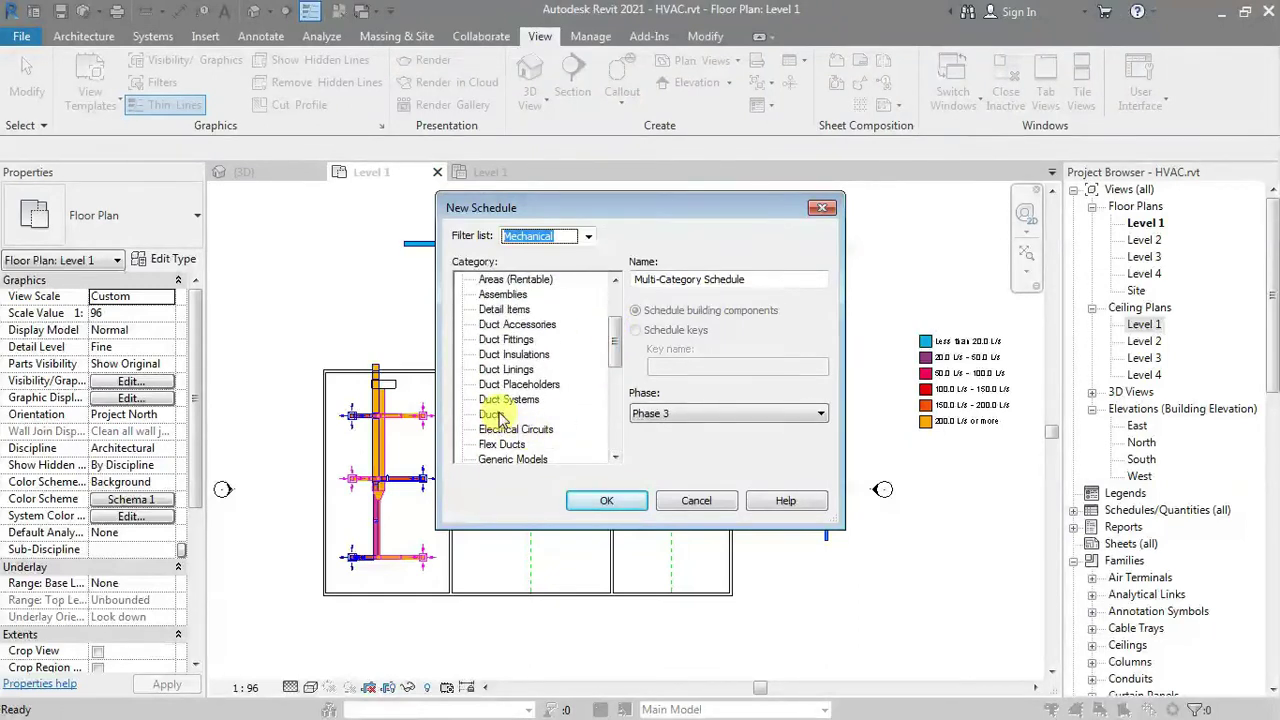
{"action": "left_click", "coordinate": [492, 414]}
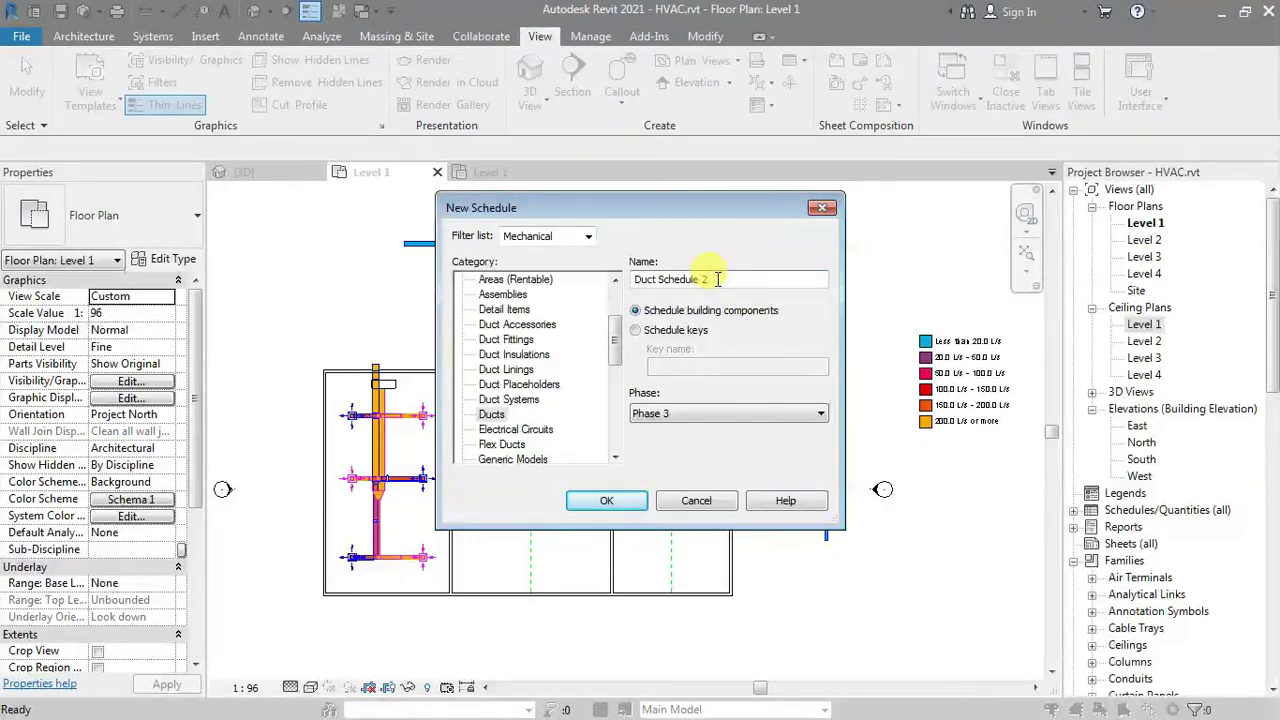
{"action": "left_click", "coordinate": [675, 414]}
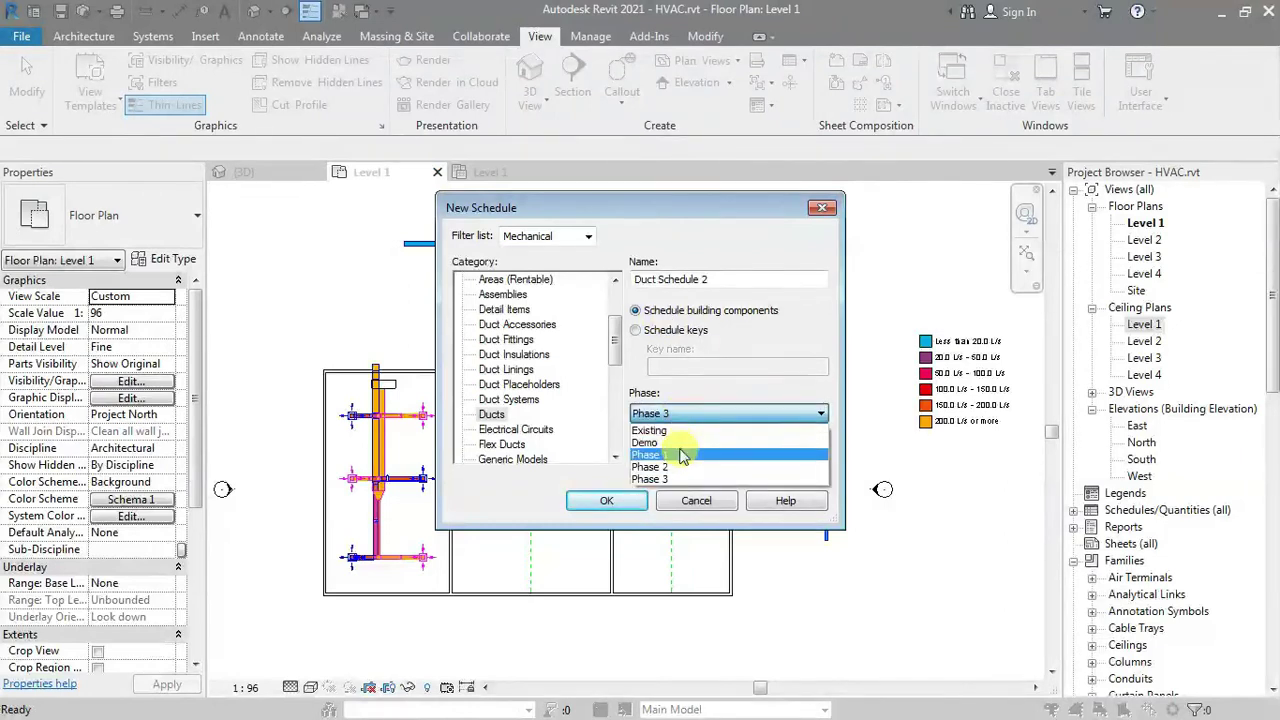
{"action": "left_click", "coordinate": [678, 448]}
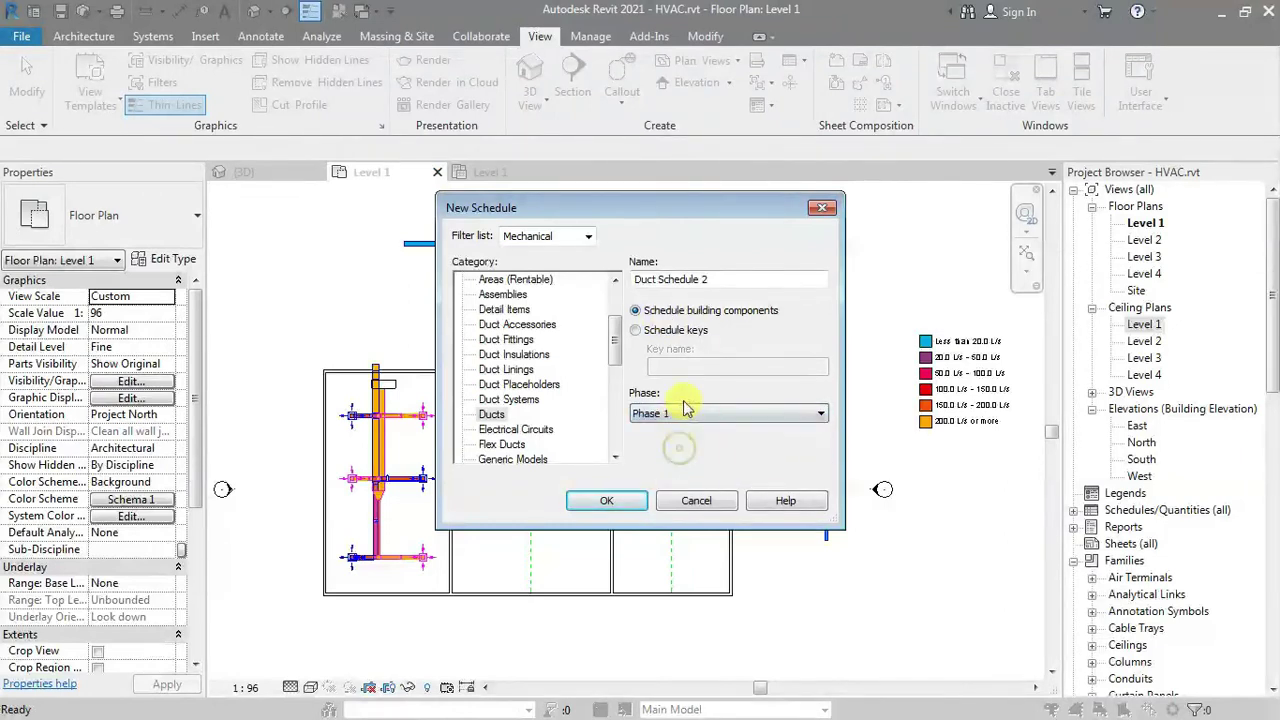
{"action": "left_click", "coordinate": [608, 501]}
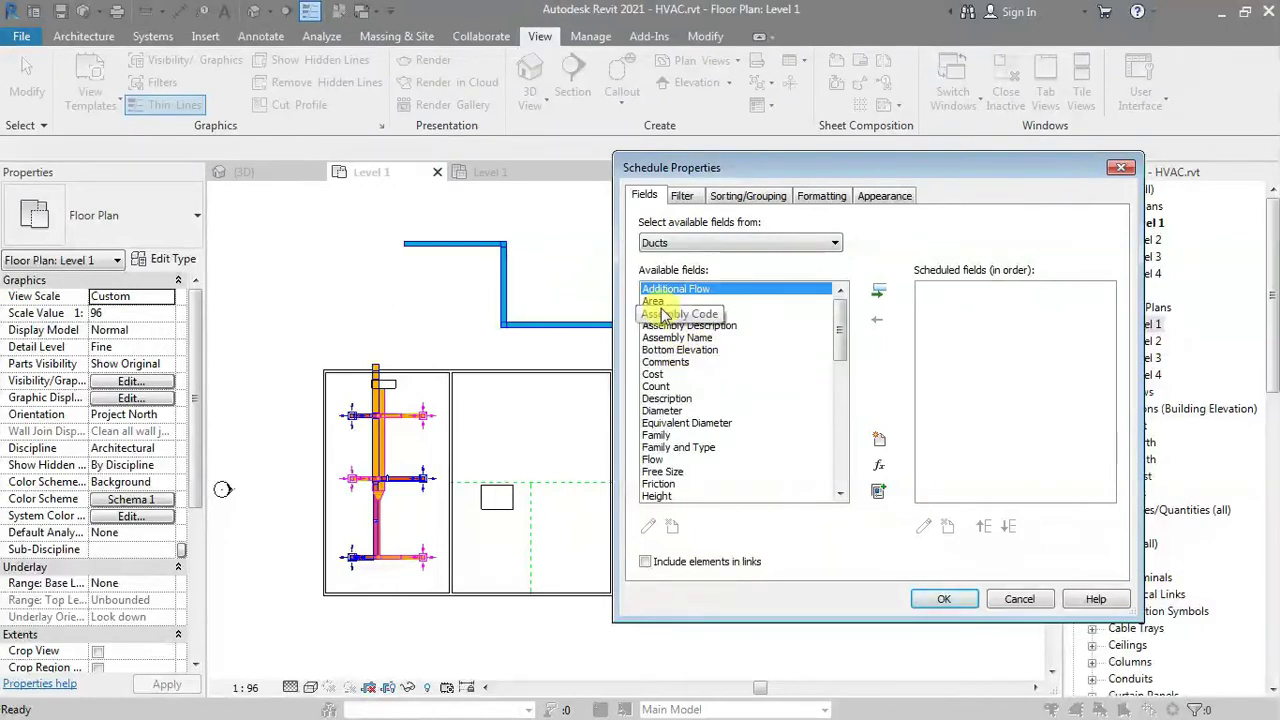
Add the Cost, Flow, Length and Mark fields to the duct schedule
{"action": "left_click", "coordinate": [655, 374]}
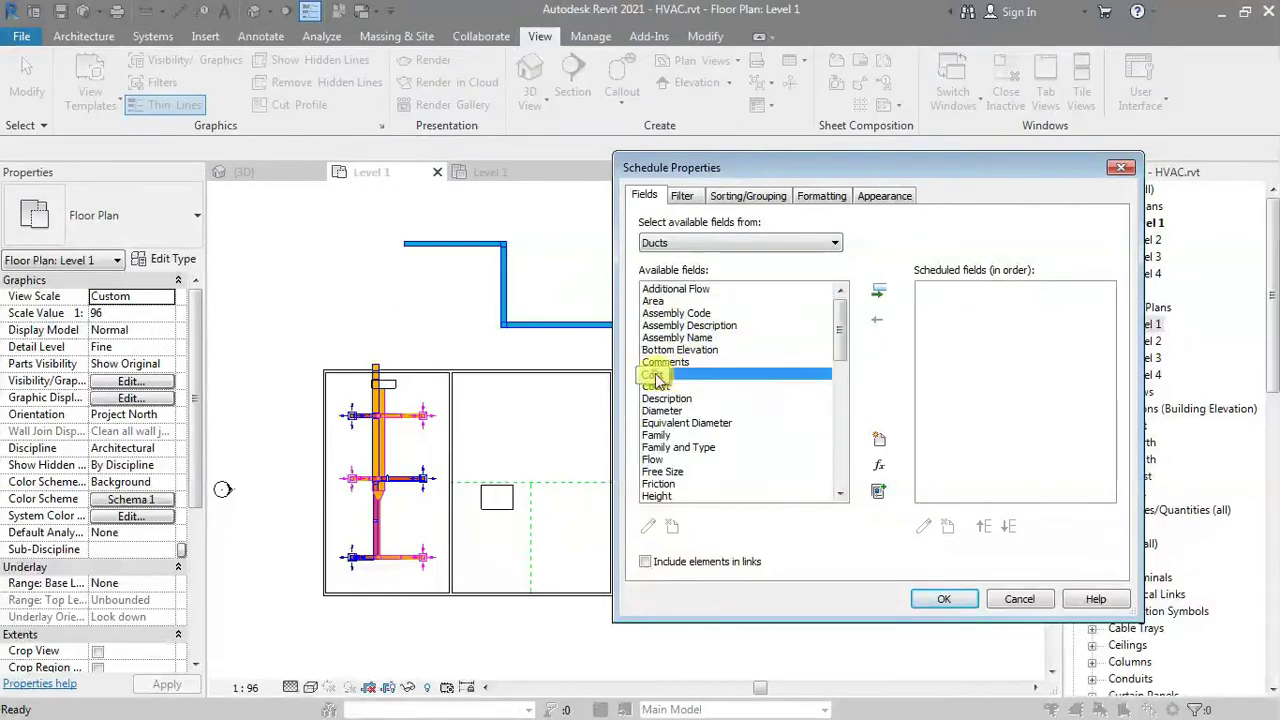
{"action": "left_click", "coordinate": [878, 293]}
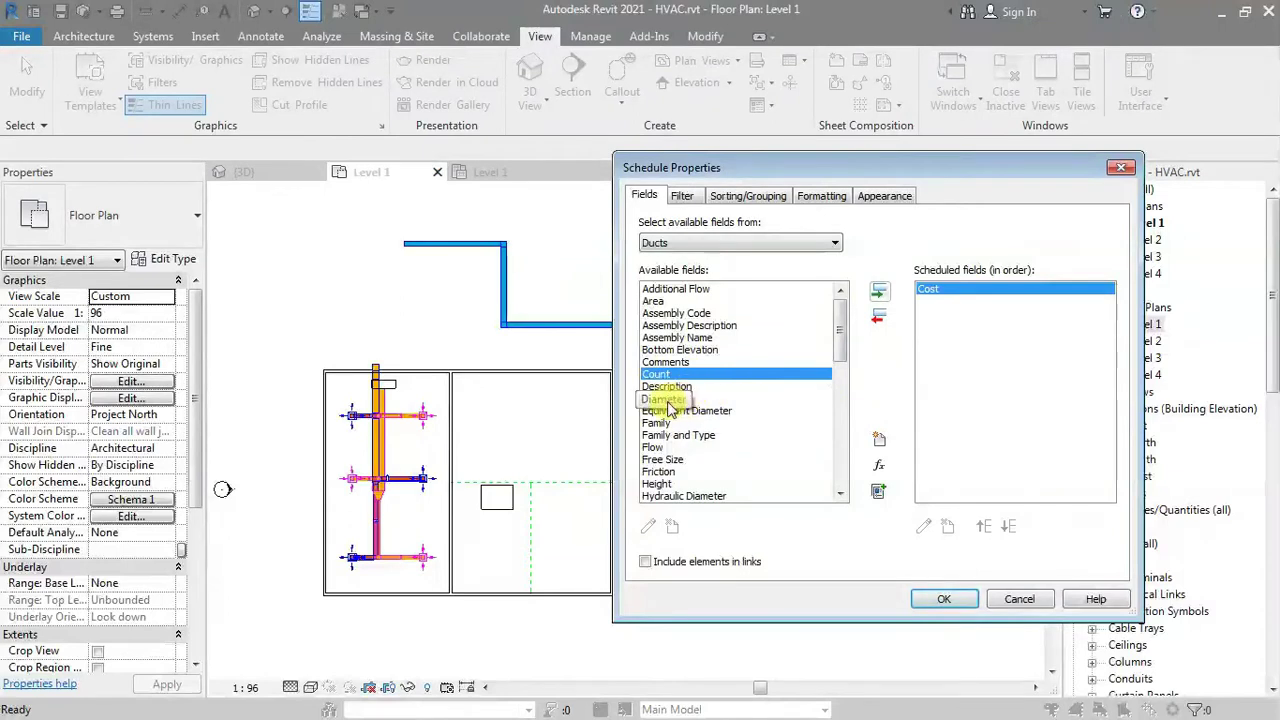
{"action": "double_click", "coordinate": [660, 447]}
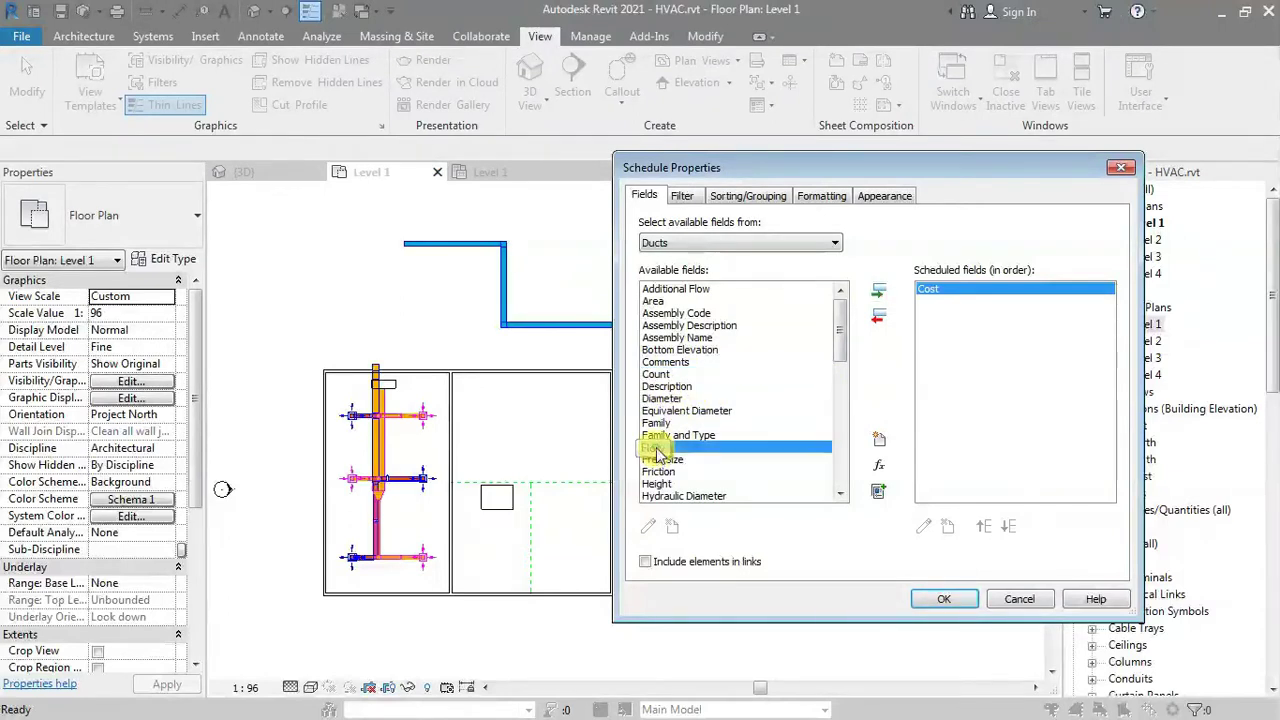
{"action": "left_click", "coordinate": [657, 398]}
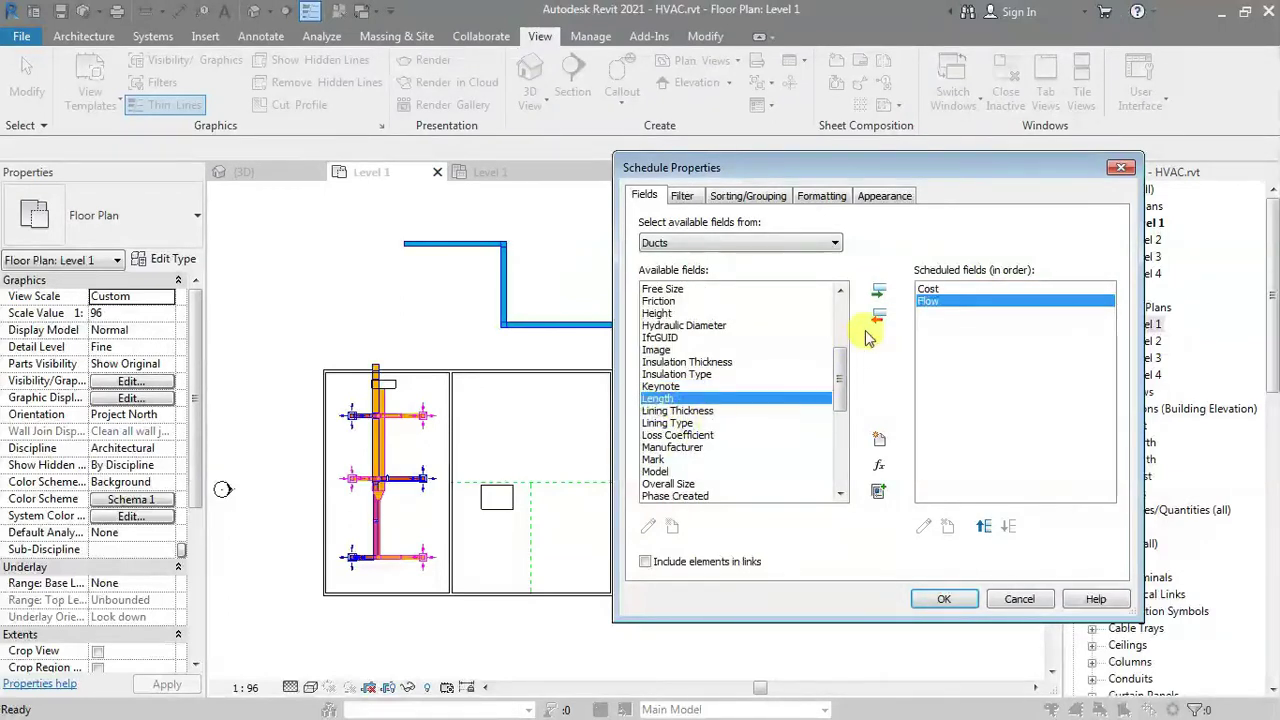
{"action": "left_click", "coordinate": [881, 297]}
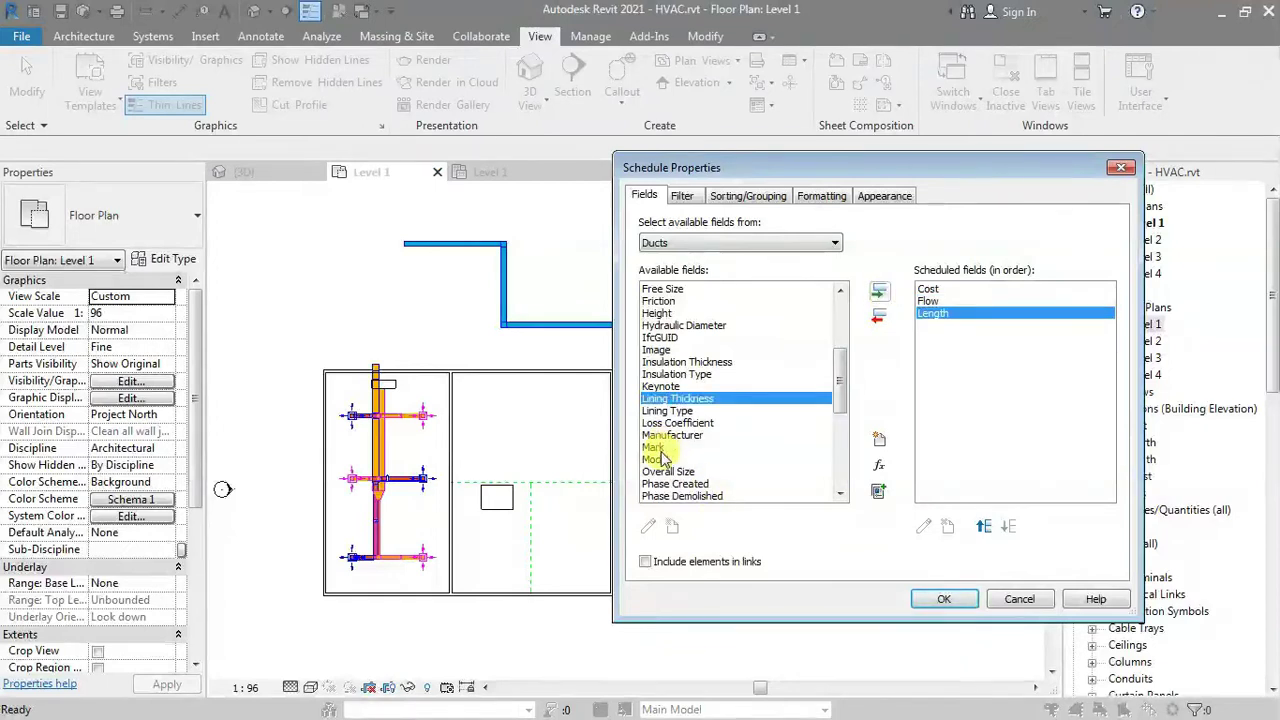
{"action": "left_click", "coordinate": [653, 447]}
{"action": "left_click", "coordinate": [879, 292]}
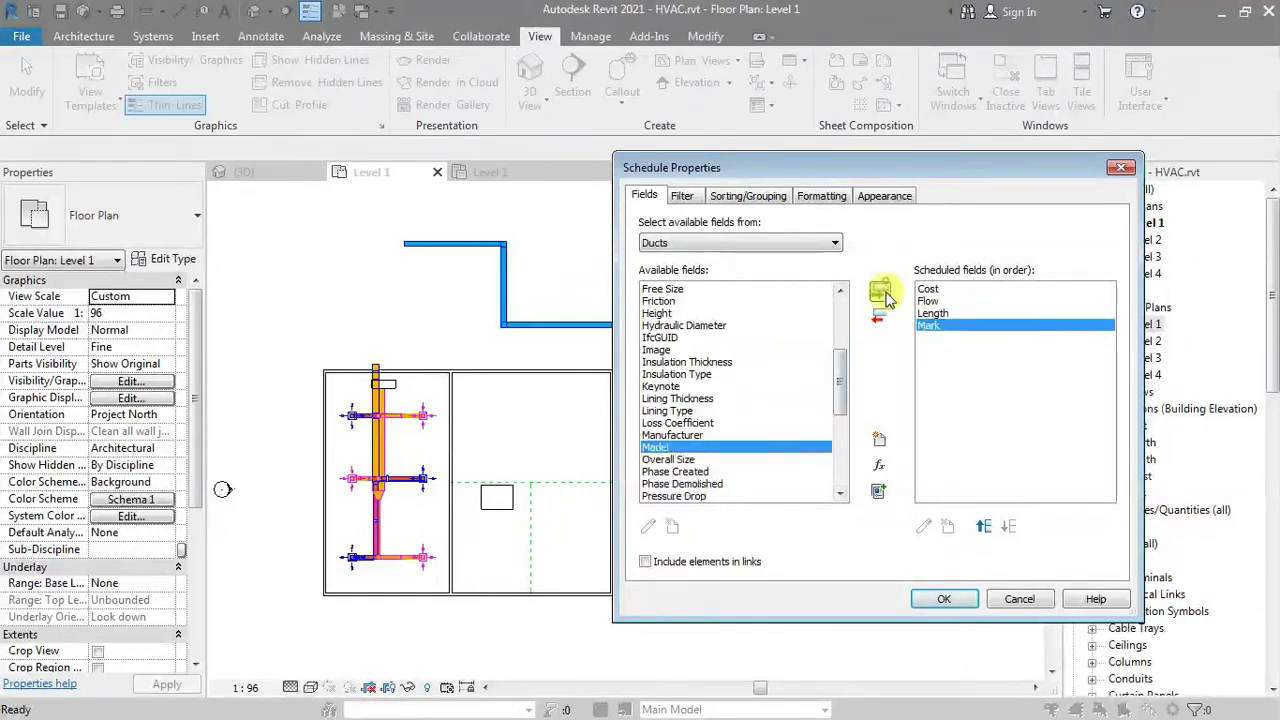
Add the Size, Top Elevation and Velocity fields to the duct schedule
{"action": "left_click_drag", "start_coordinate": [843, 377], "coordinate": [843, 423]}
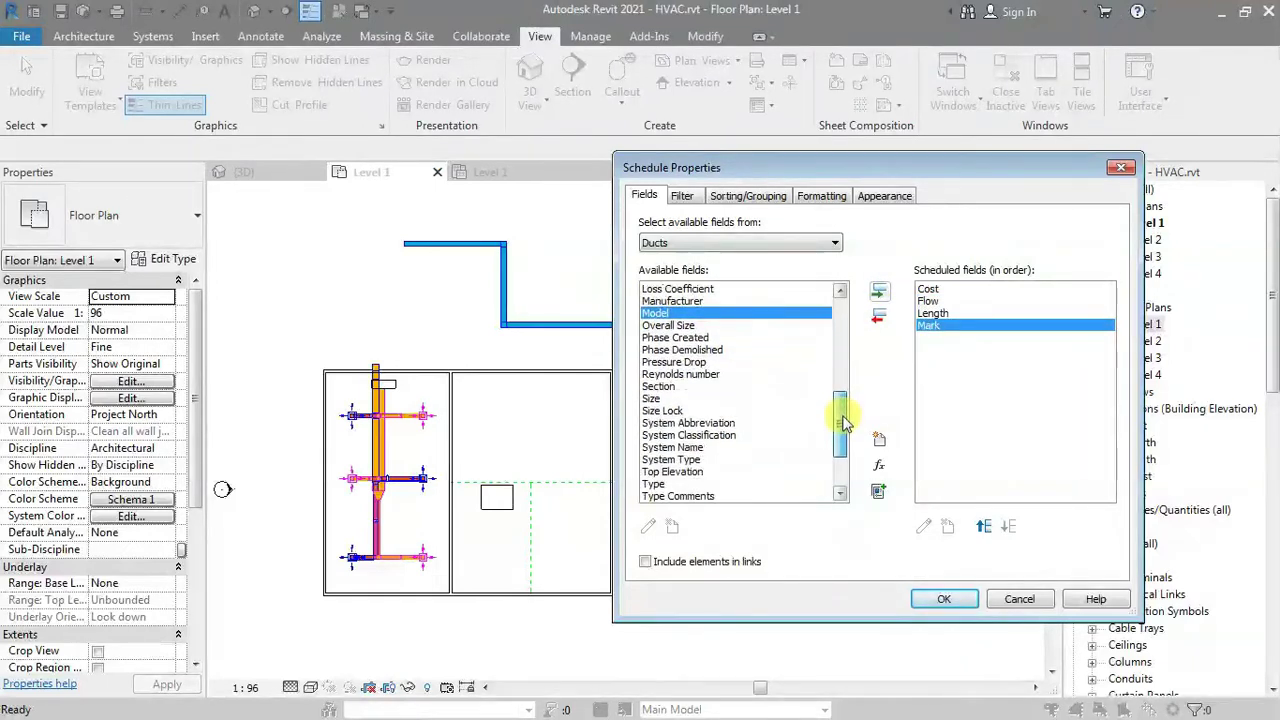
{"action": "left_click", "coordinate": [660, 398]}
{"action": "left_click", "coordinate": [878, 291]}
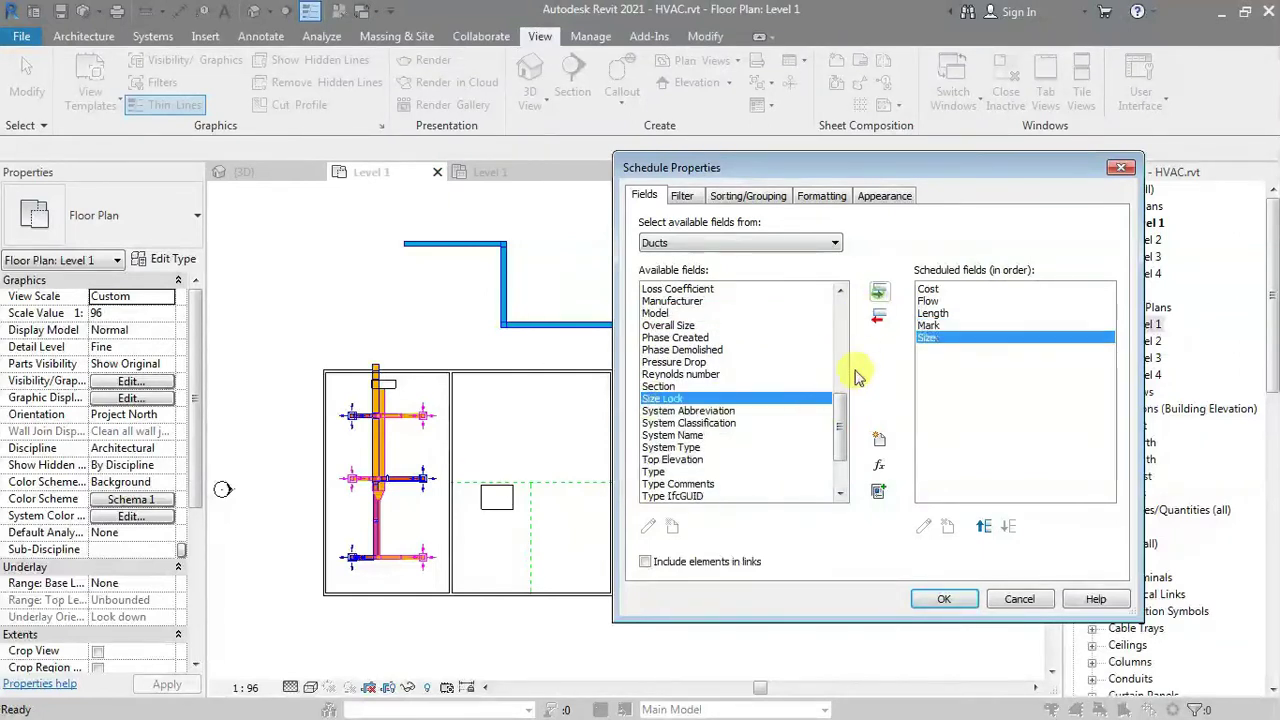
{"action": "scroll", "coordinate": [841, 429], "scroll_direction": "down", "scroll_amount": 2}
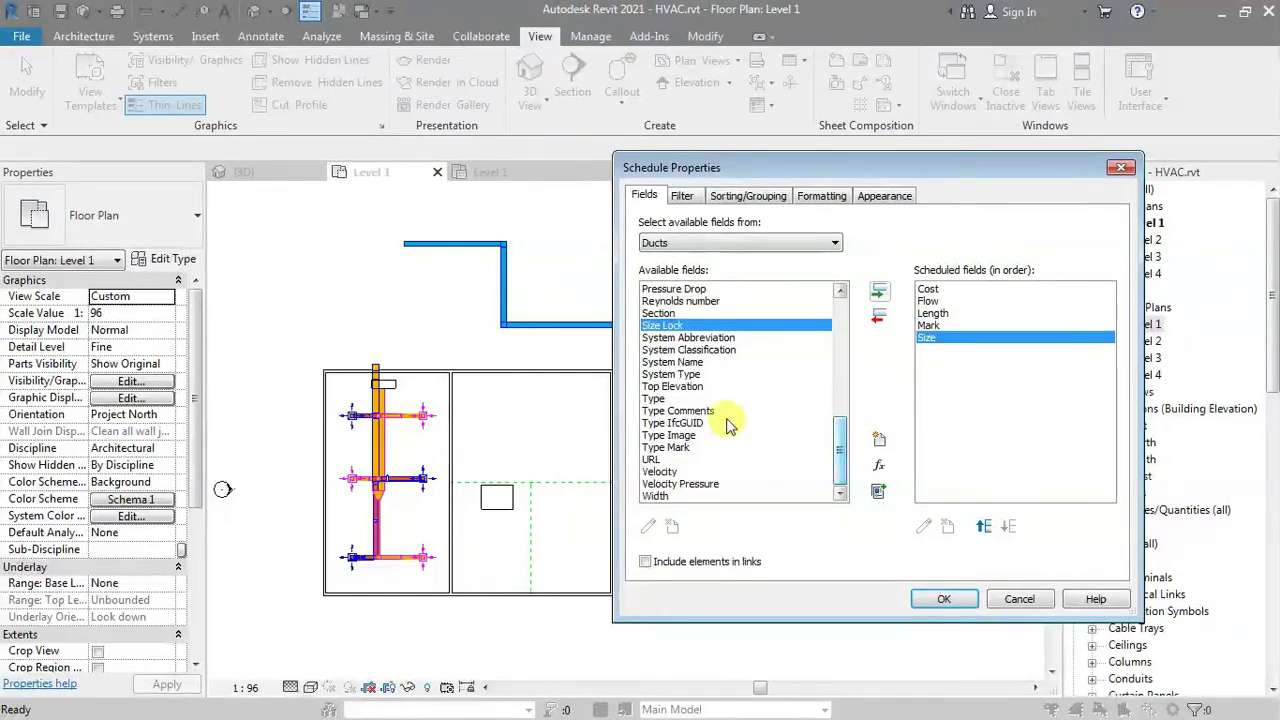
{"action": "left_click", "coordinate": [686, 388]}
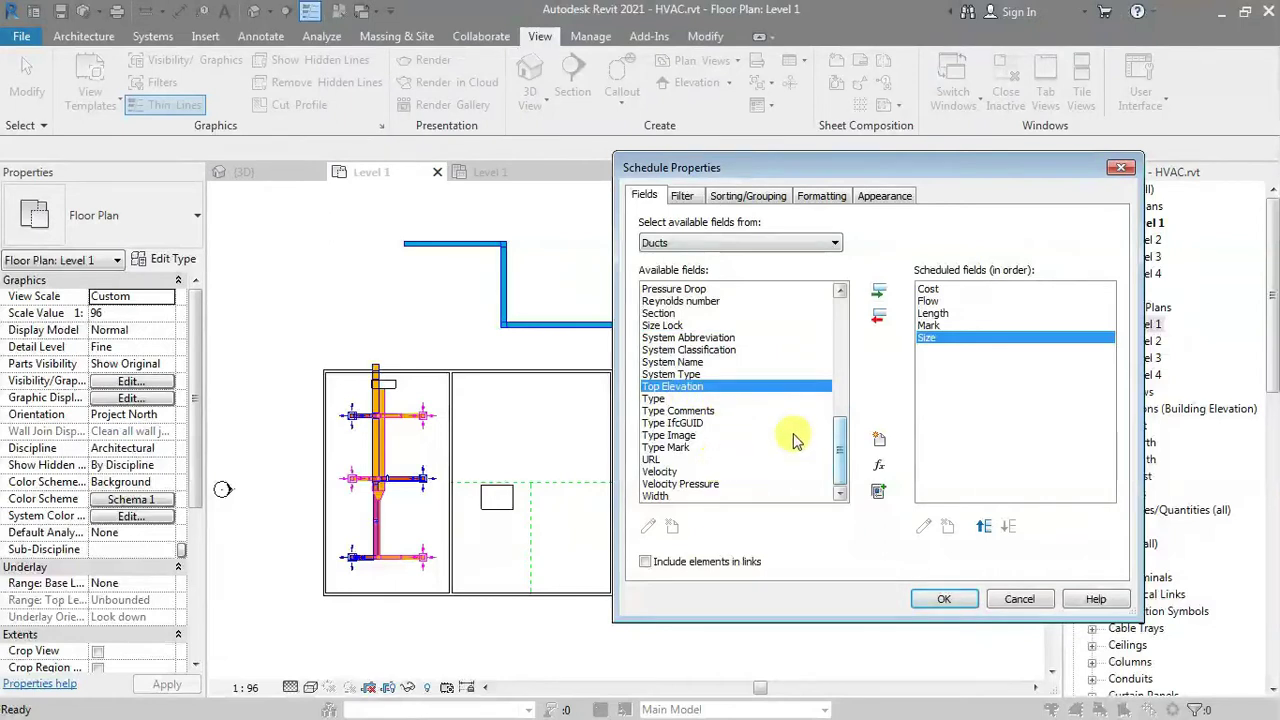
{"action": "left_click", "coordinate": [878, 291]}
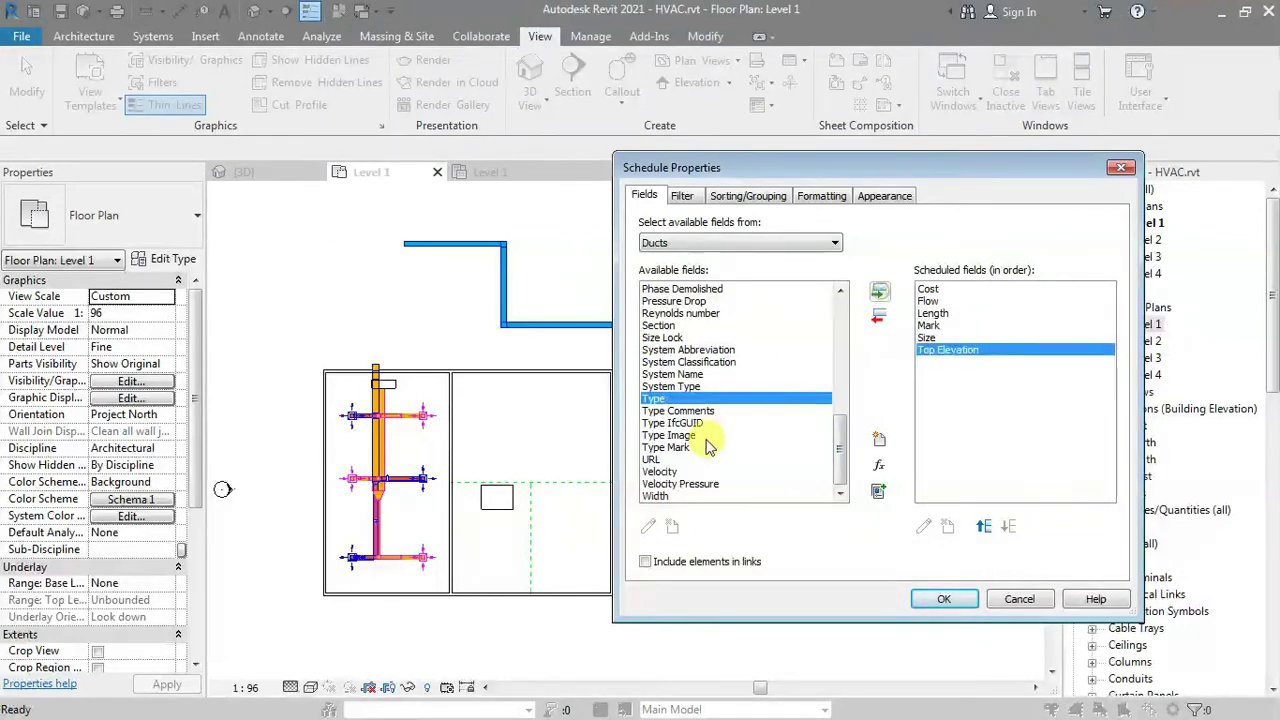
{"action": "left_click", "coordinate": [660, 471]}
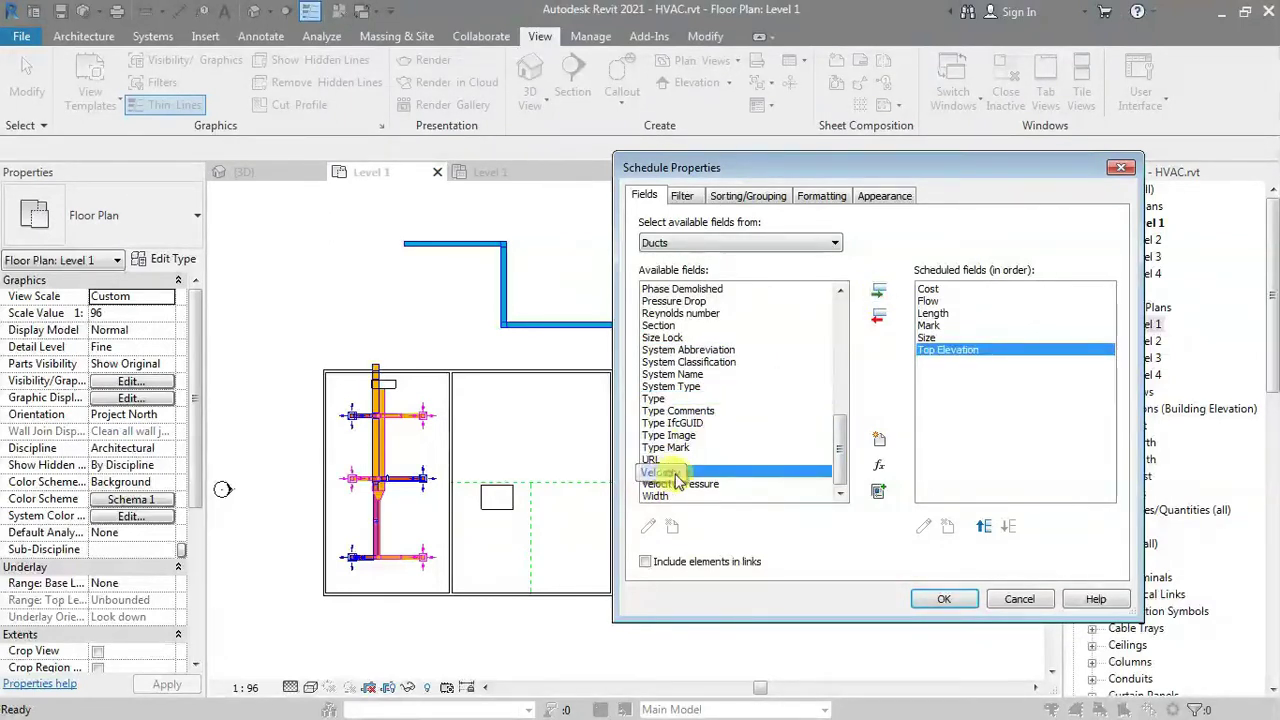
{"action": "left_click", "coordinate": [881, 293]}
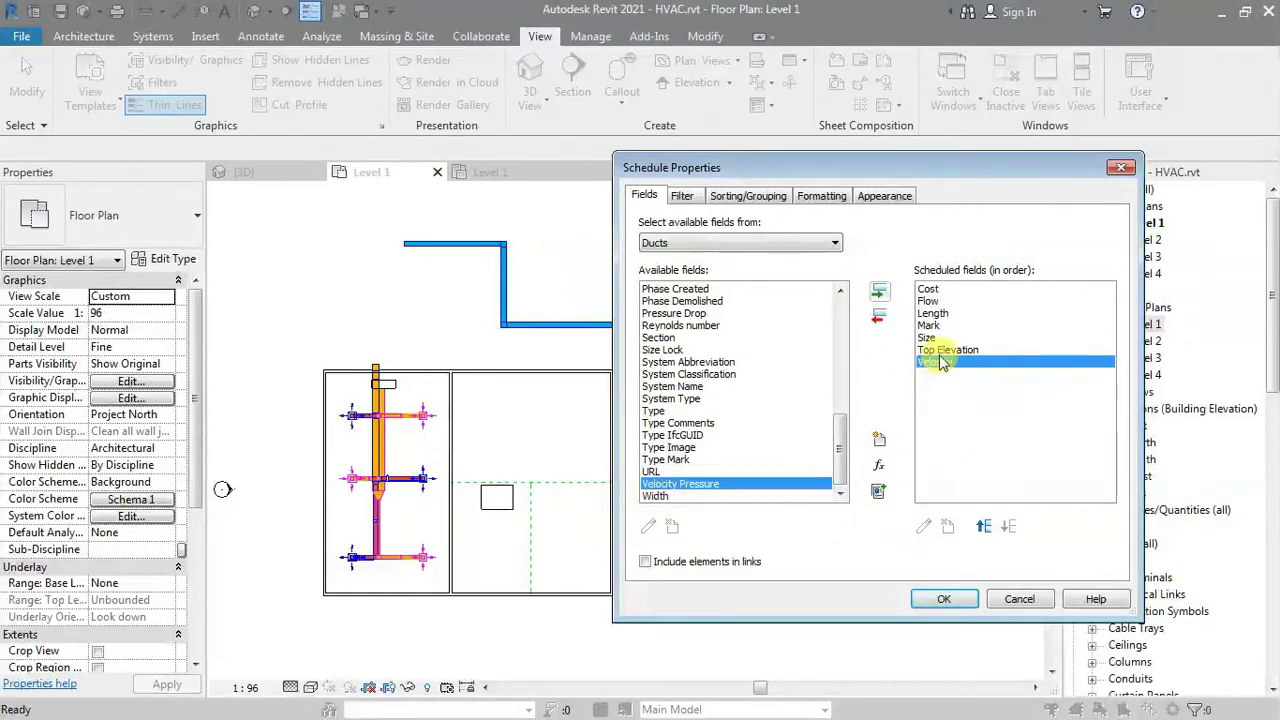
Reorder the scheduled fields so that Size comes first and Flow comes second
{"action": "left_click", "coordinate": [938, 337]}
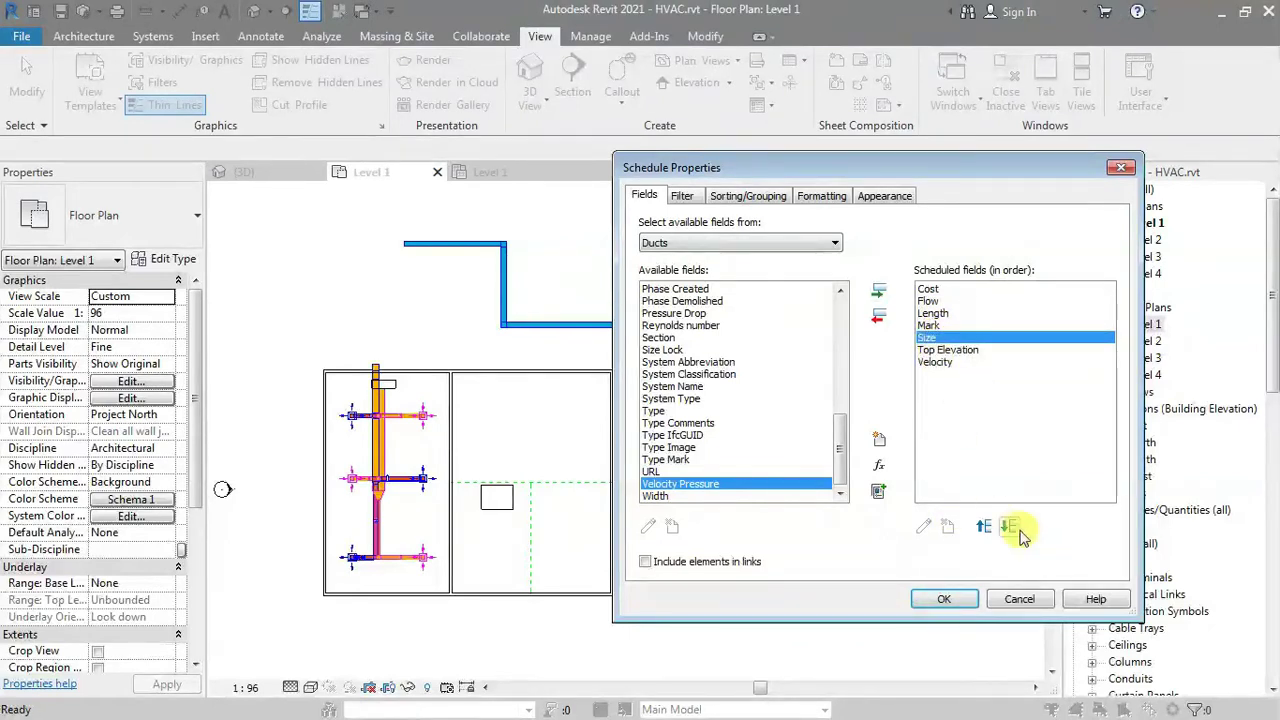
{"action": "left_click", "coordinate": [984, 527]}
{"action": "left_click", "coordinate": [984, 527]}
{"action": "left_click", "coordinate": [984, 527]}
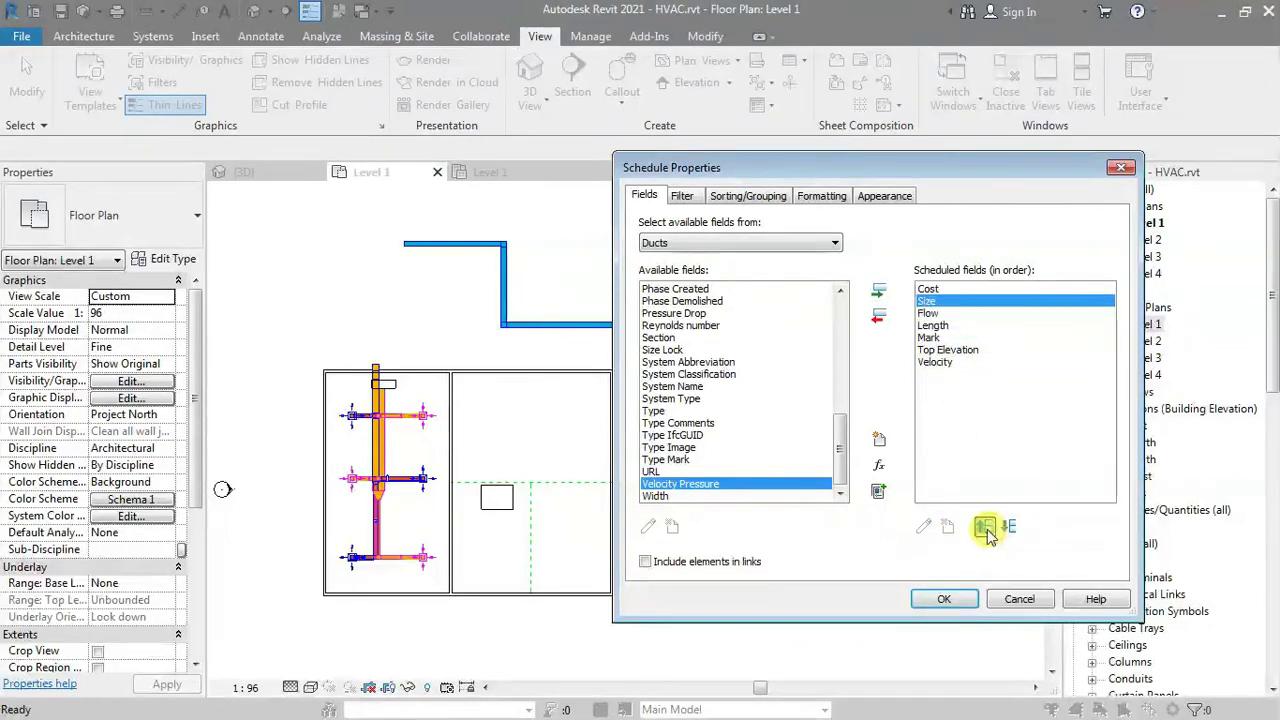
{"action": "left_click", "coordinate": [984, 527]}
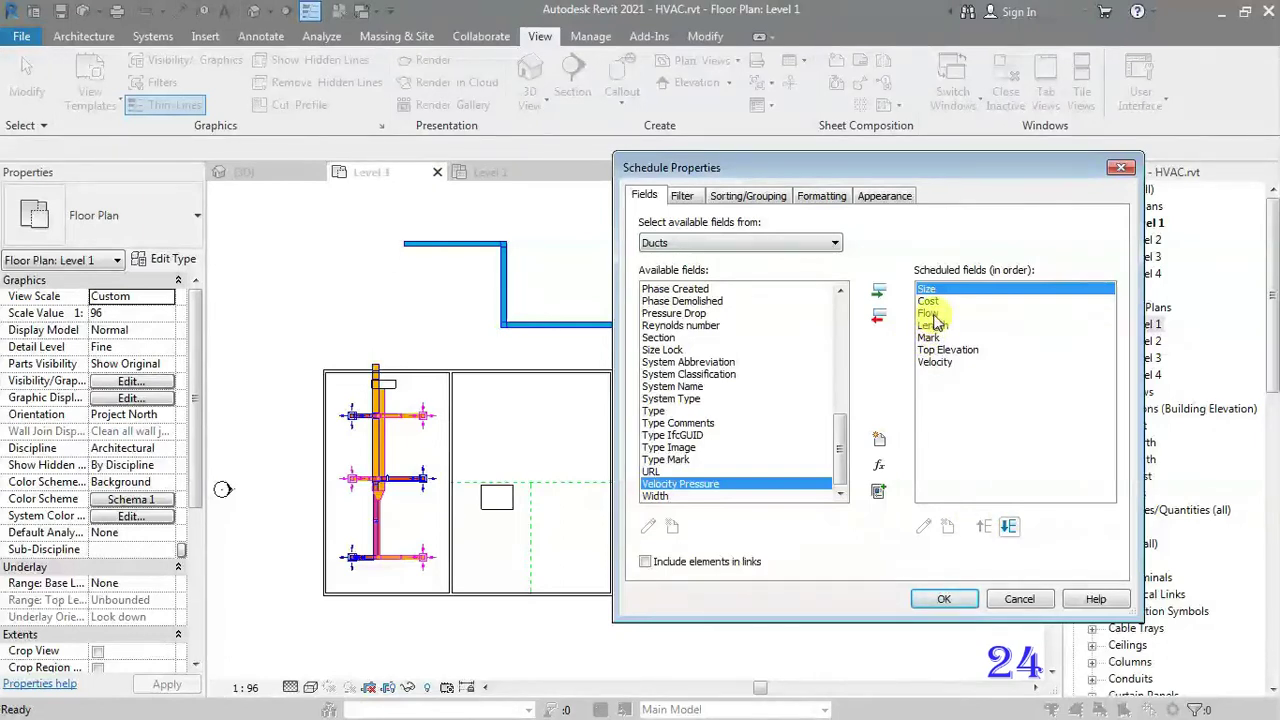
{"action": "left_click", "coordinate": [929, 313]}
{"action": "left_click", "coordinate": [984, 527]}
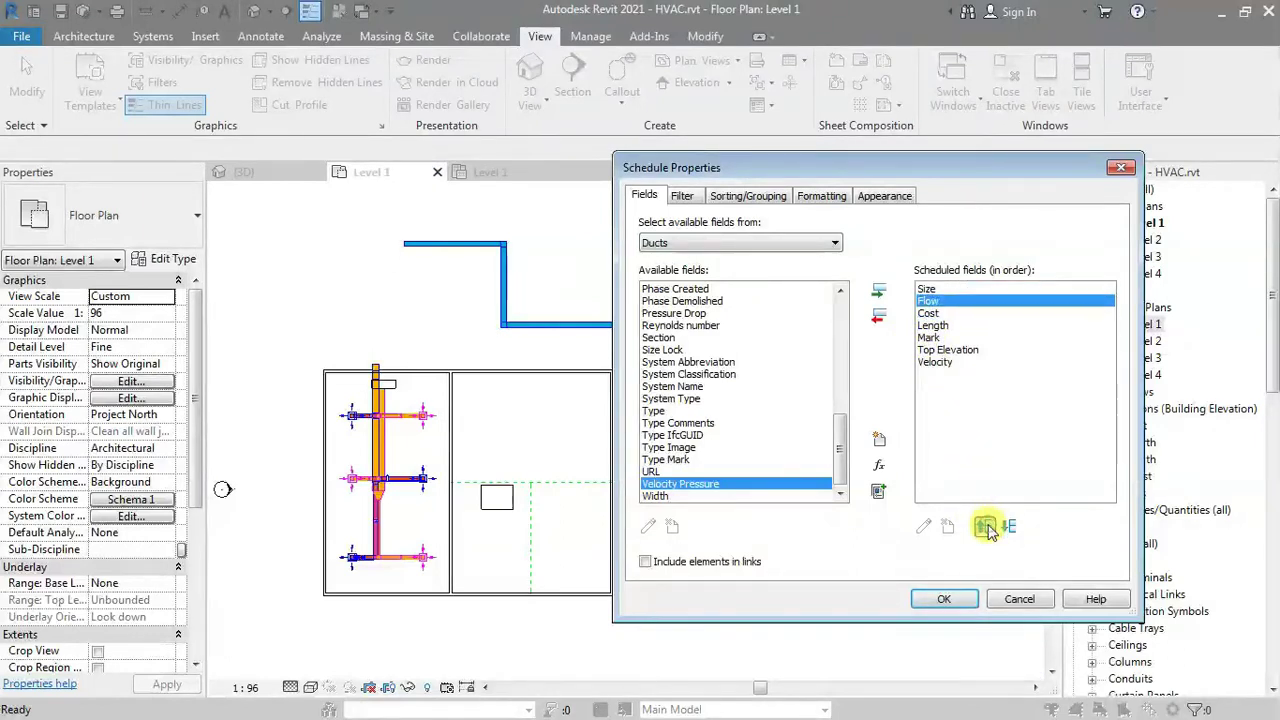
Move the Cost field to the end of the scheduled fields, after Velocity
{"action": "left_click", "coordinate": [929, 313]}
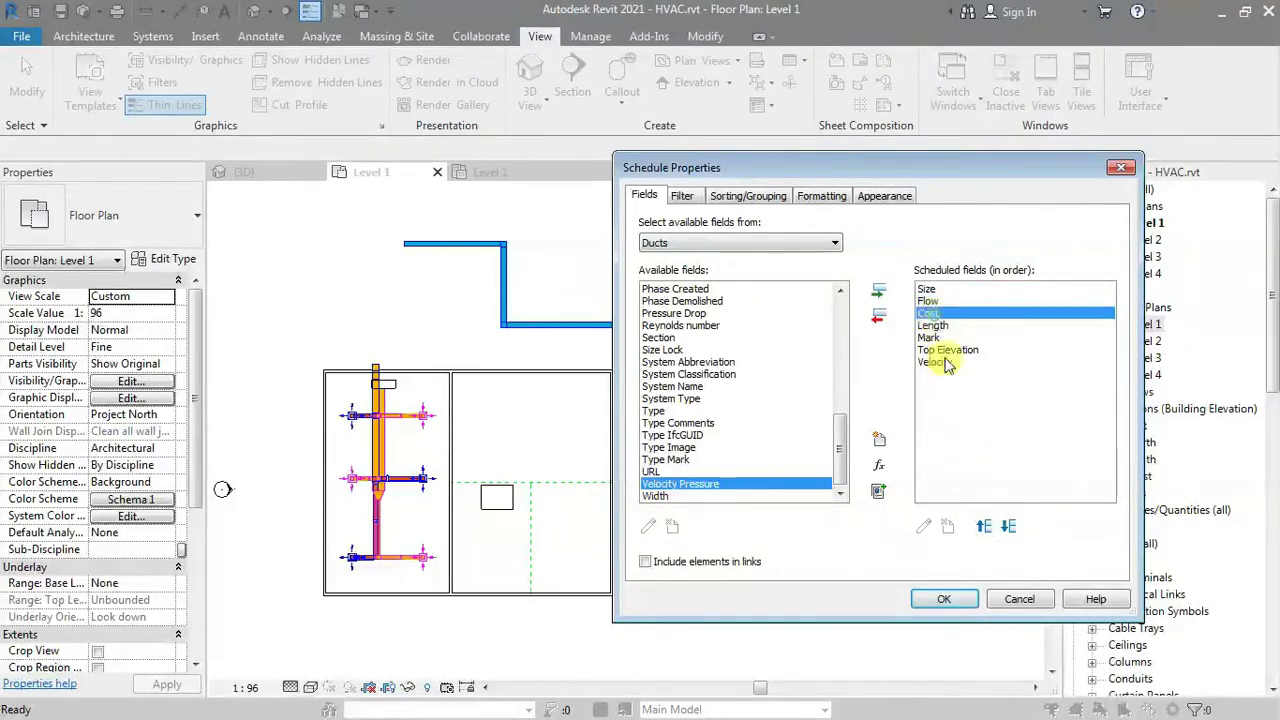
{"action": "left_click", "coordinate": [1008, 527]}
{"action": "left_click", "coordinate": [1008, 527]}
{"action": "left_click", "coordinate": [1008, 527]}
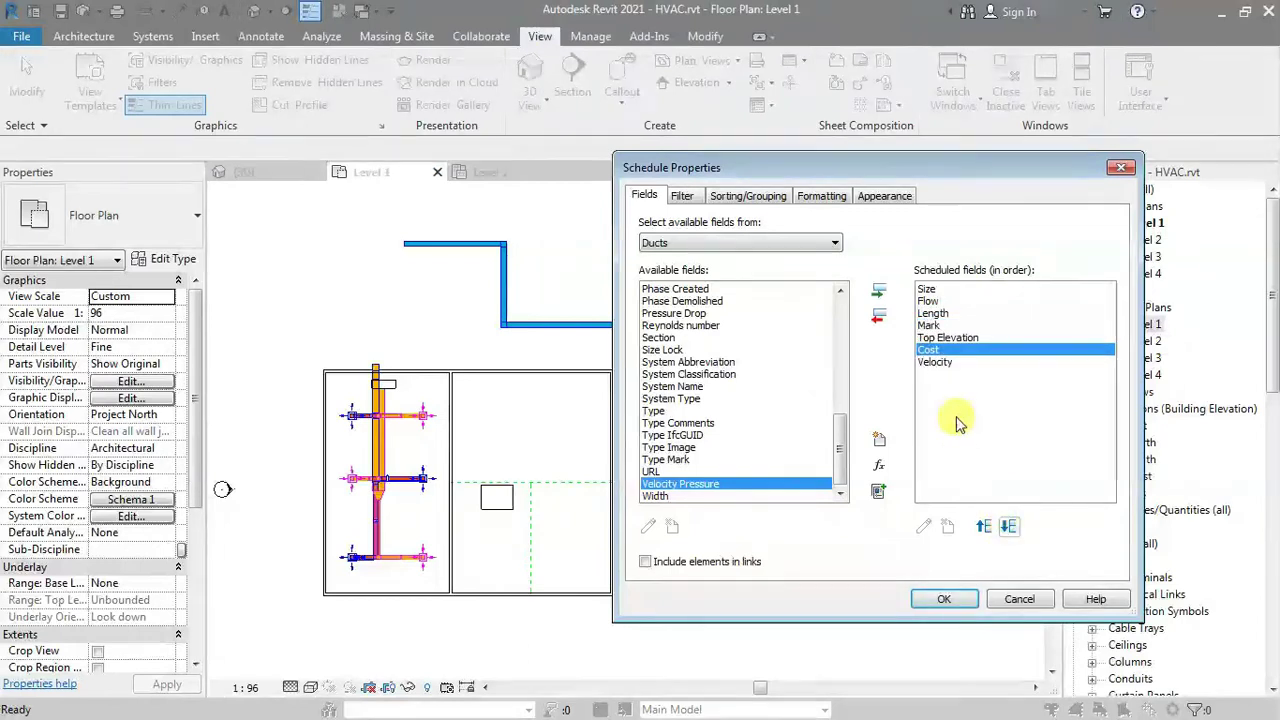
{"action": "left_click", "coordinate": [1008, 527]}
Move the Velocity field up in the scheduled fields to directly after Flow
{"action": "left_click", "coordinate": [941, 352]}
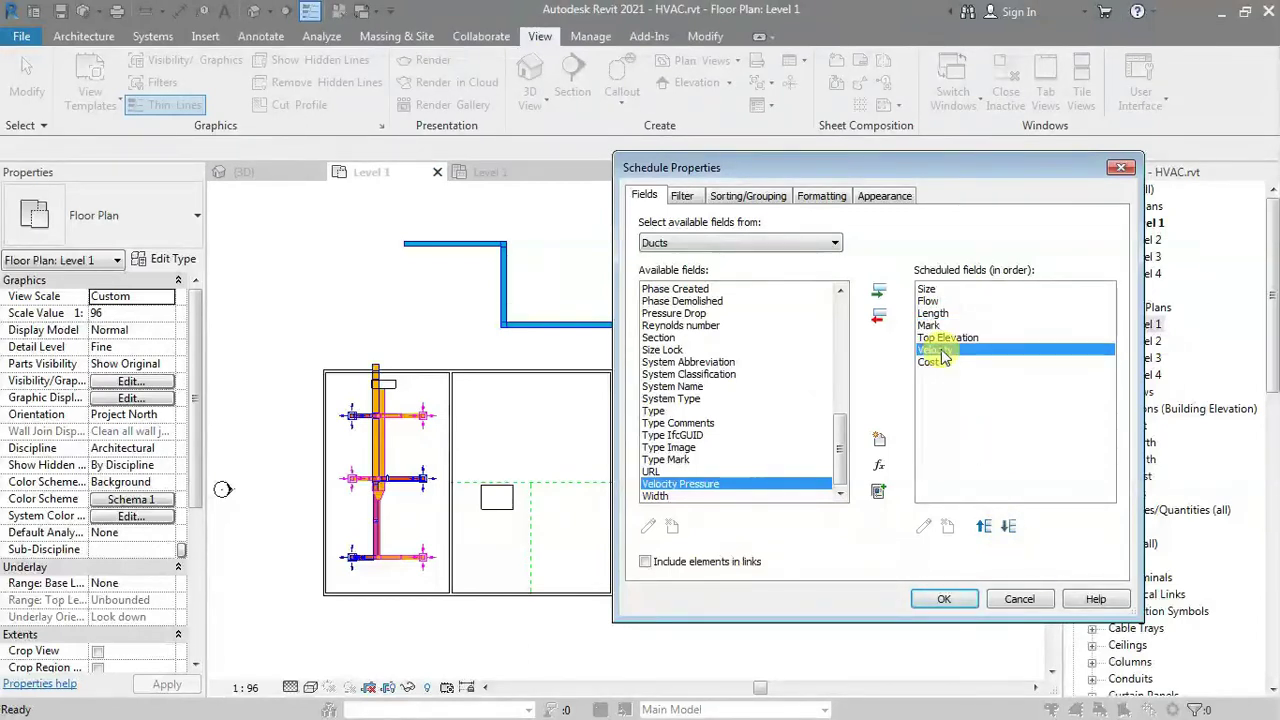
{"action": "left_click", "coordinate": [984, 527]}
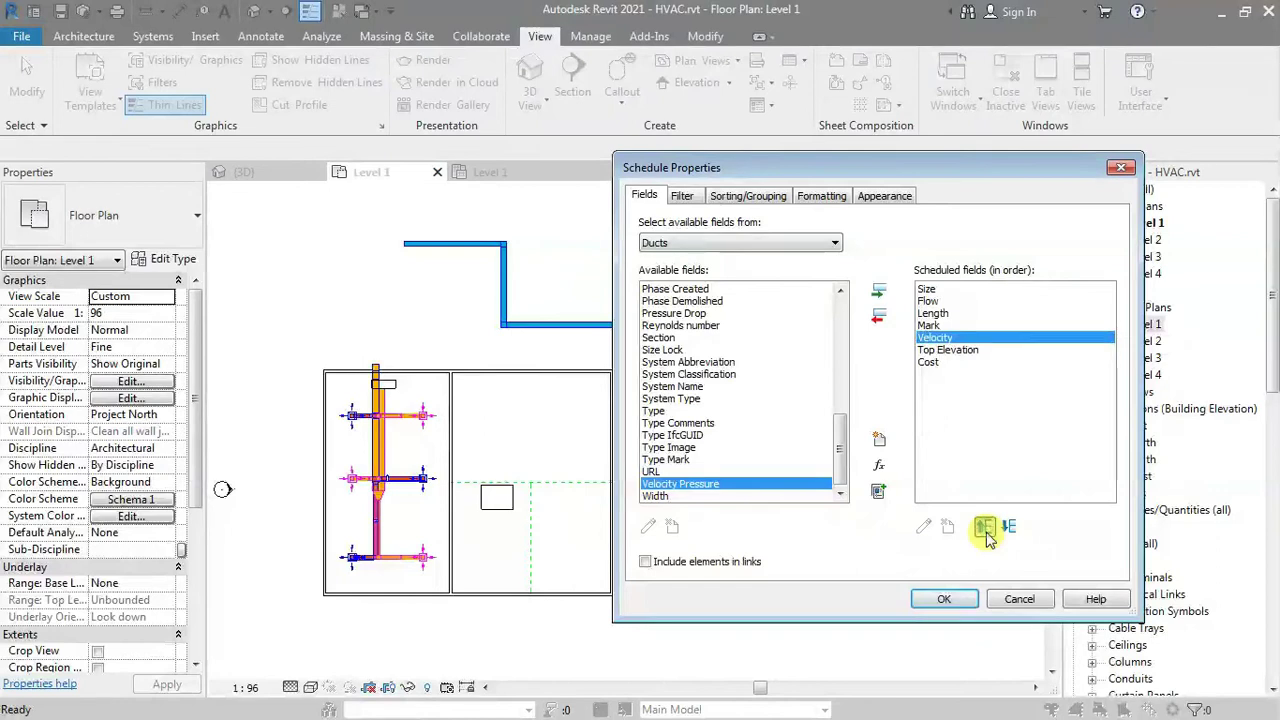
{"action": "left_click", "coordinate": [984, 527]}
{"action": "left_click", "coordinate": [984, 527]}
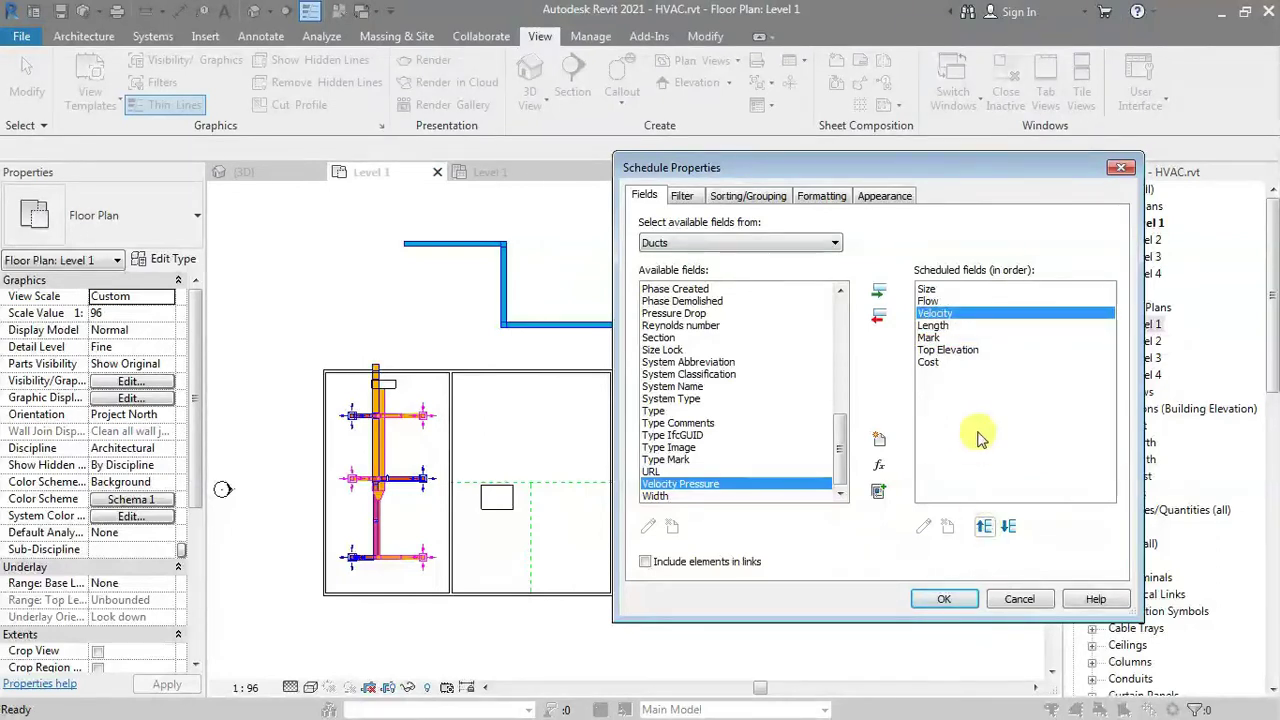
Set up two schedule filter rules on Size, one "is greater than" and one "is less than"
{"action": "left_click", "coordinate": [686, 198]}
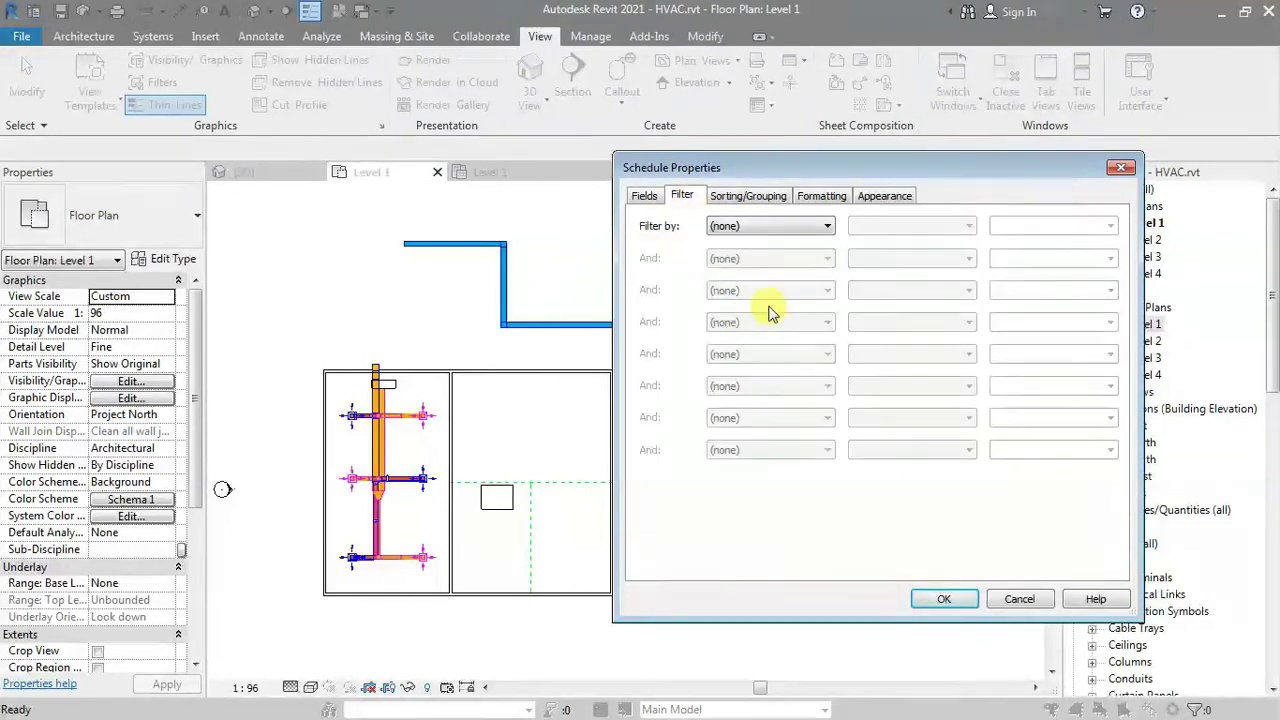
{"action": "left_click", "coordinate": [754, 228]}
{"action": "left_click", "coordinate": [745, 251]}
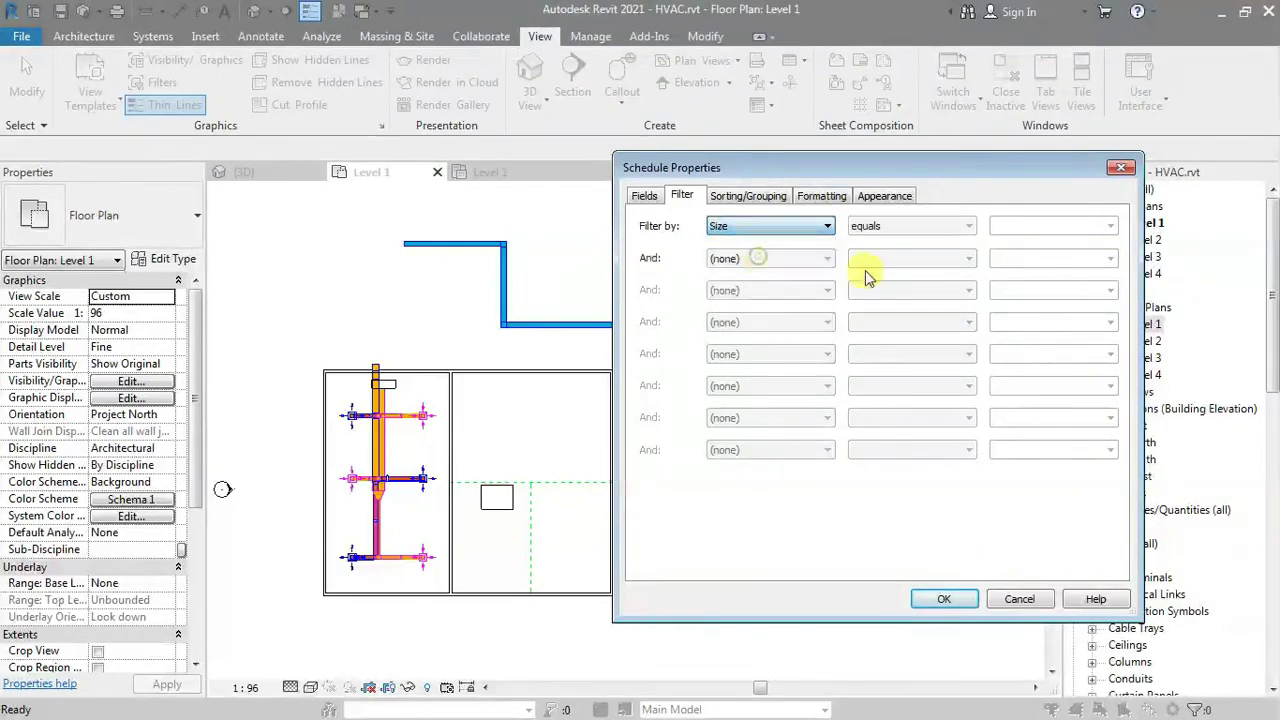
{"action": "left_click", "coordinate": [957, 230]}
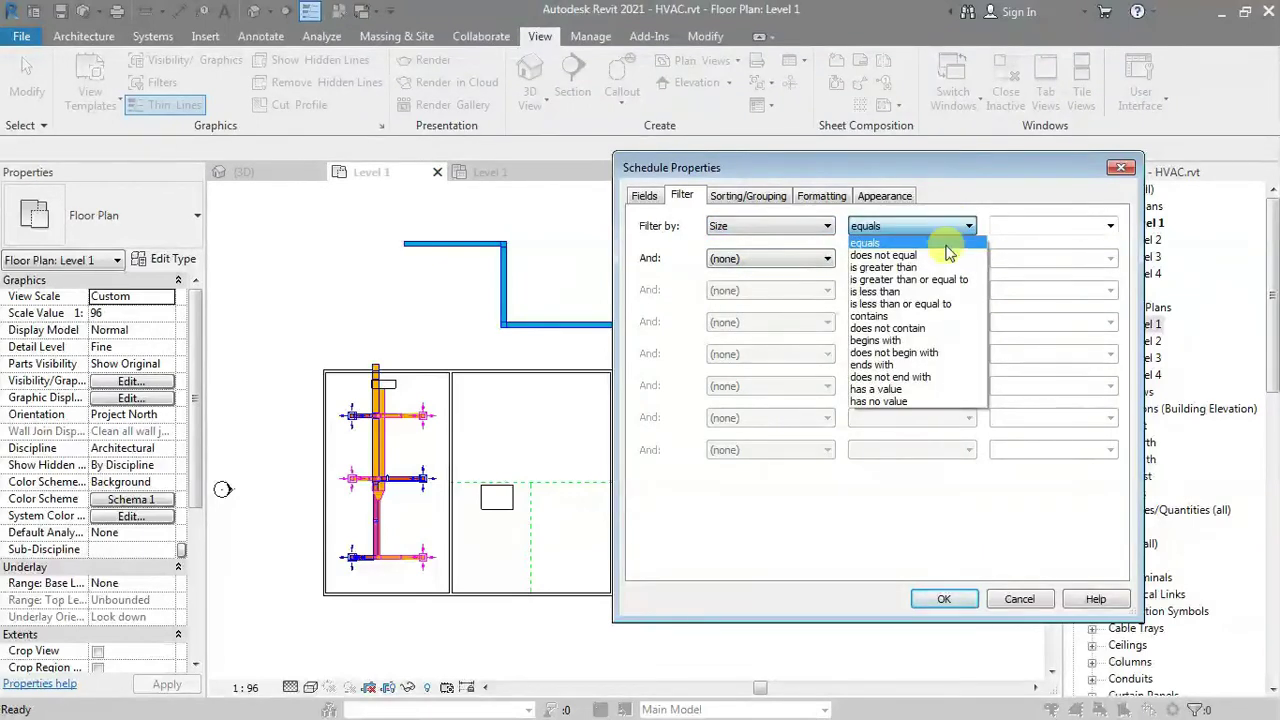
{"action": "left_click", "coordinate": [925, 267]}
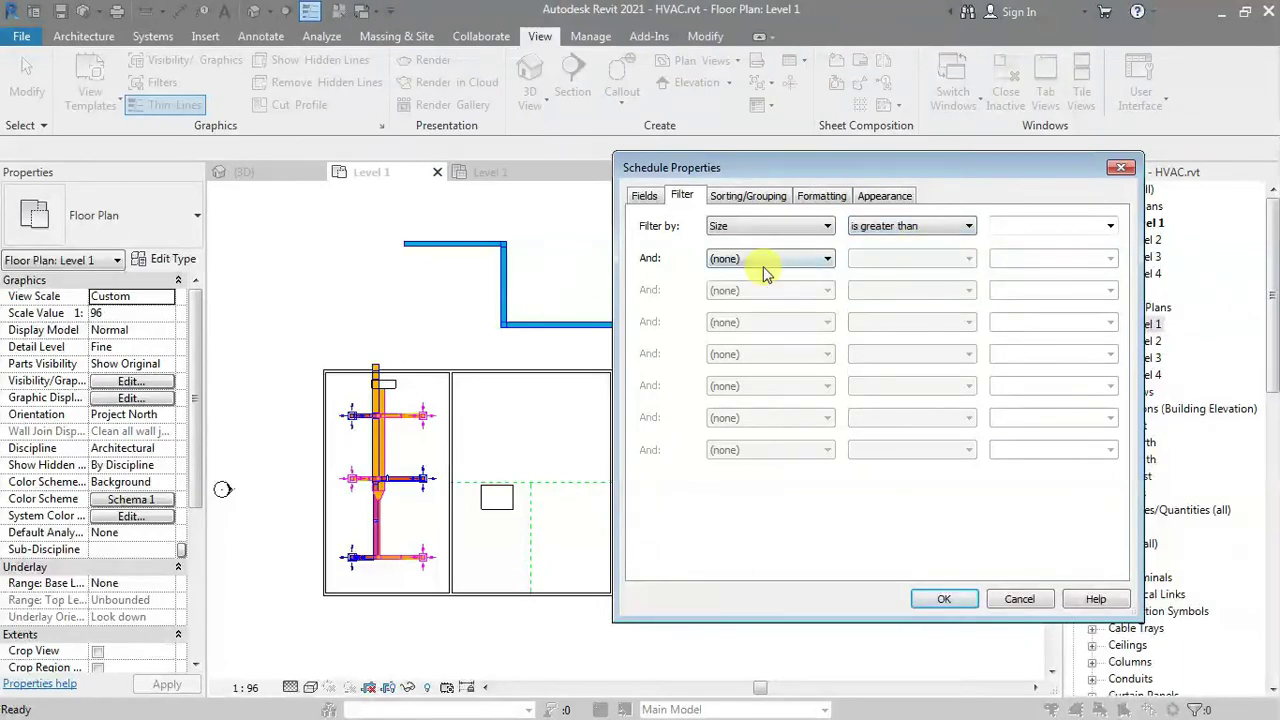
{"action": "left_click", "coordinate": [764, 260]}
{"action": "left_click", "coordinate": [740, 288]}
{"action": "left_click", "coordinate": [880, 260]}
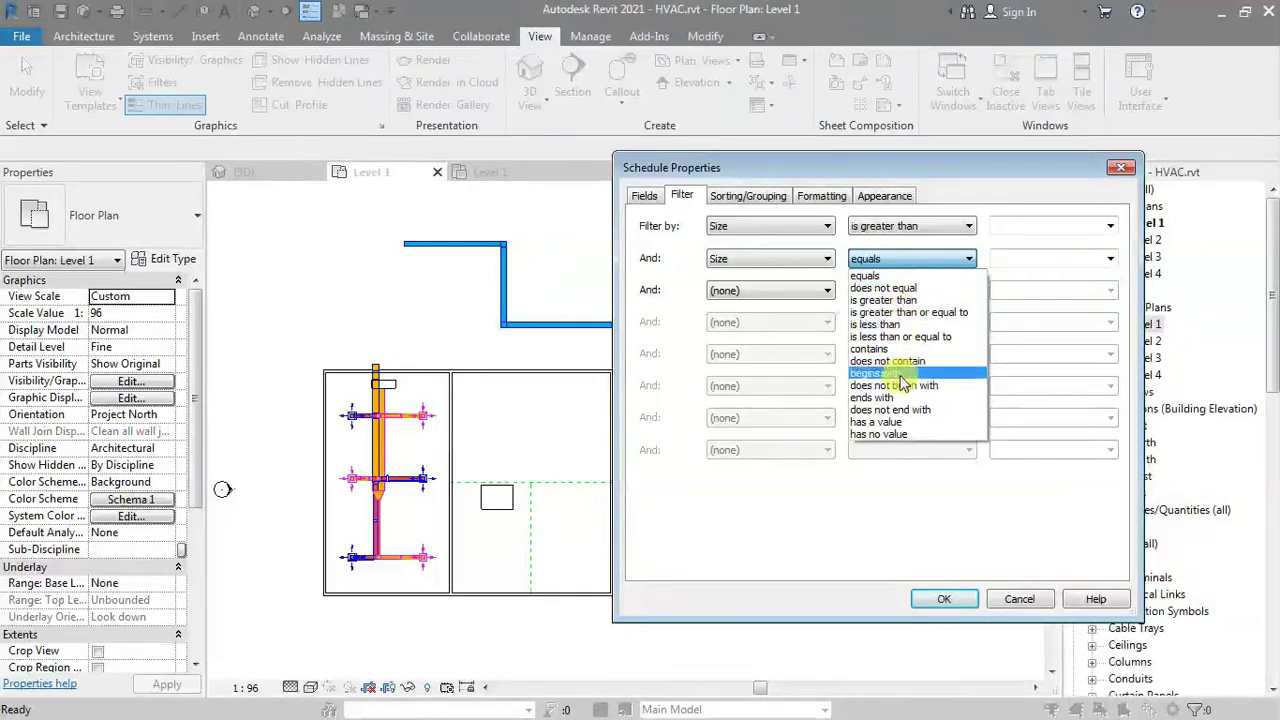
{"action": "left_click", "coordinate": [905, 324]}
Set the Size filter limits to greater than 400 and less than 600
{"action": "left_click", "coordinate": [1047, 226]}
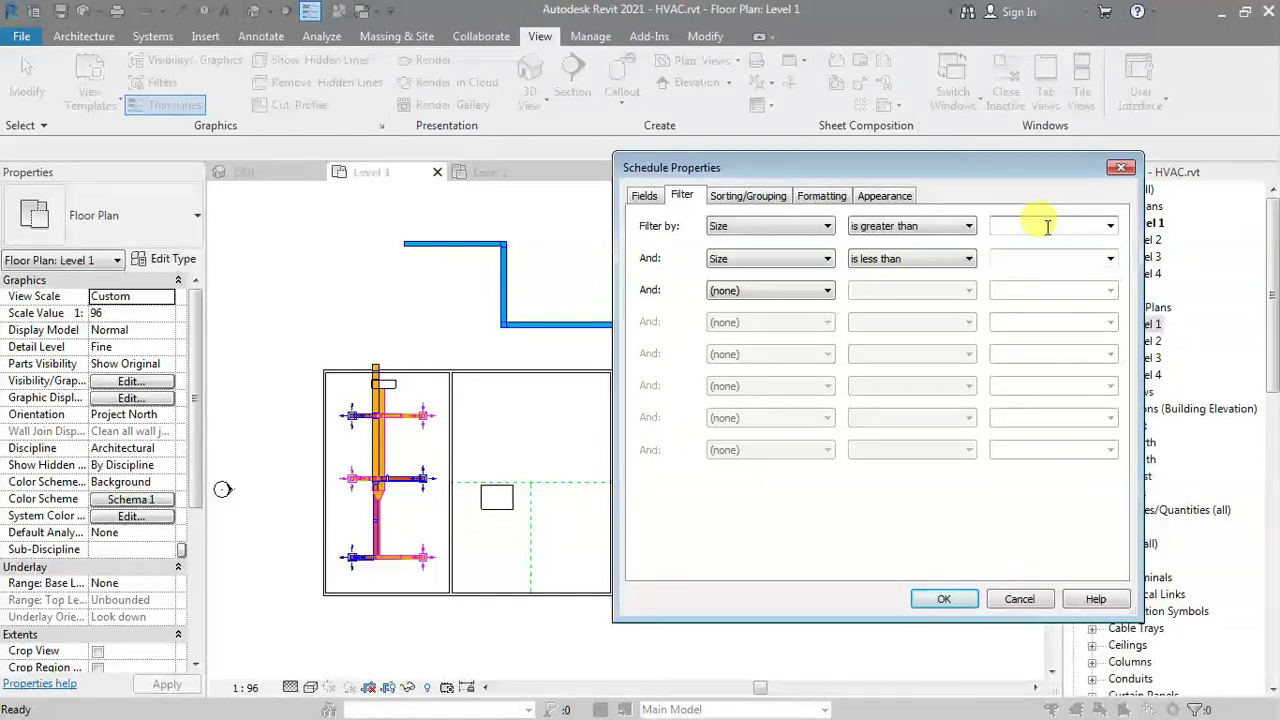
{"action": "type", "text": "2"}
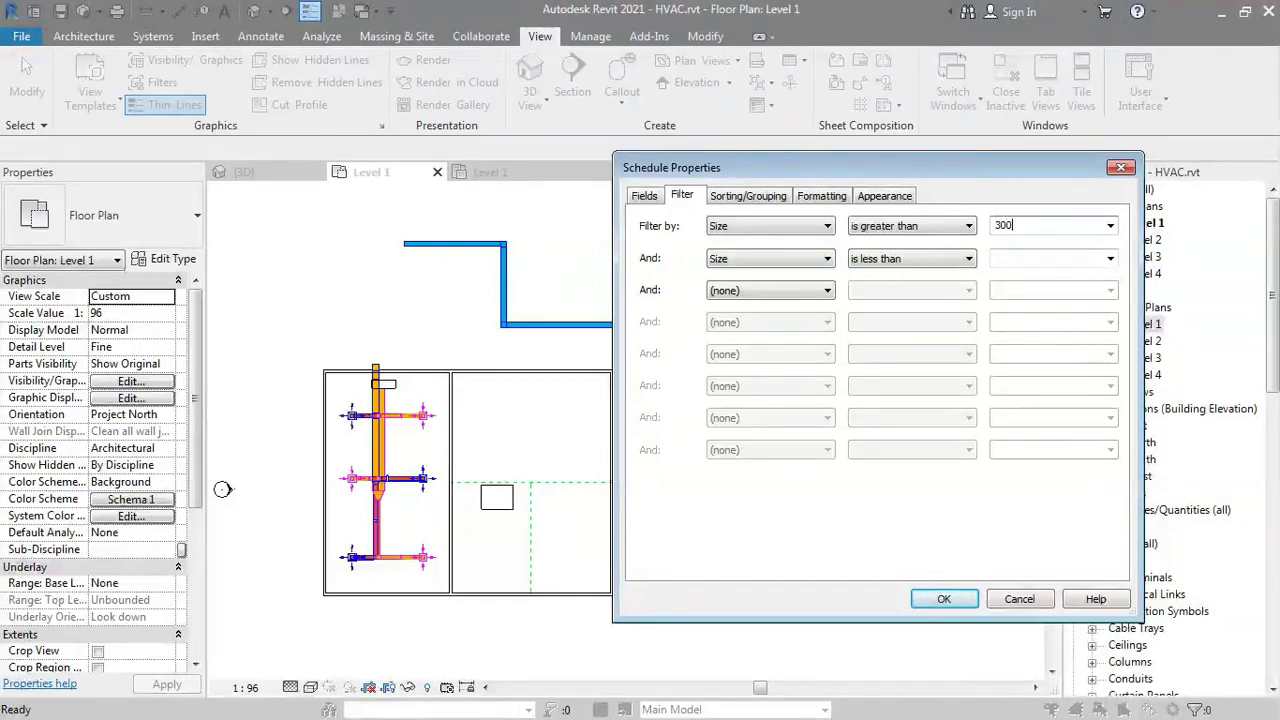
{"action": "double_click", "coordinate": [1003, 225]}
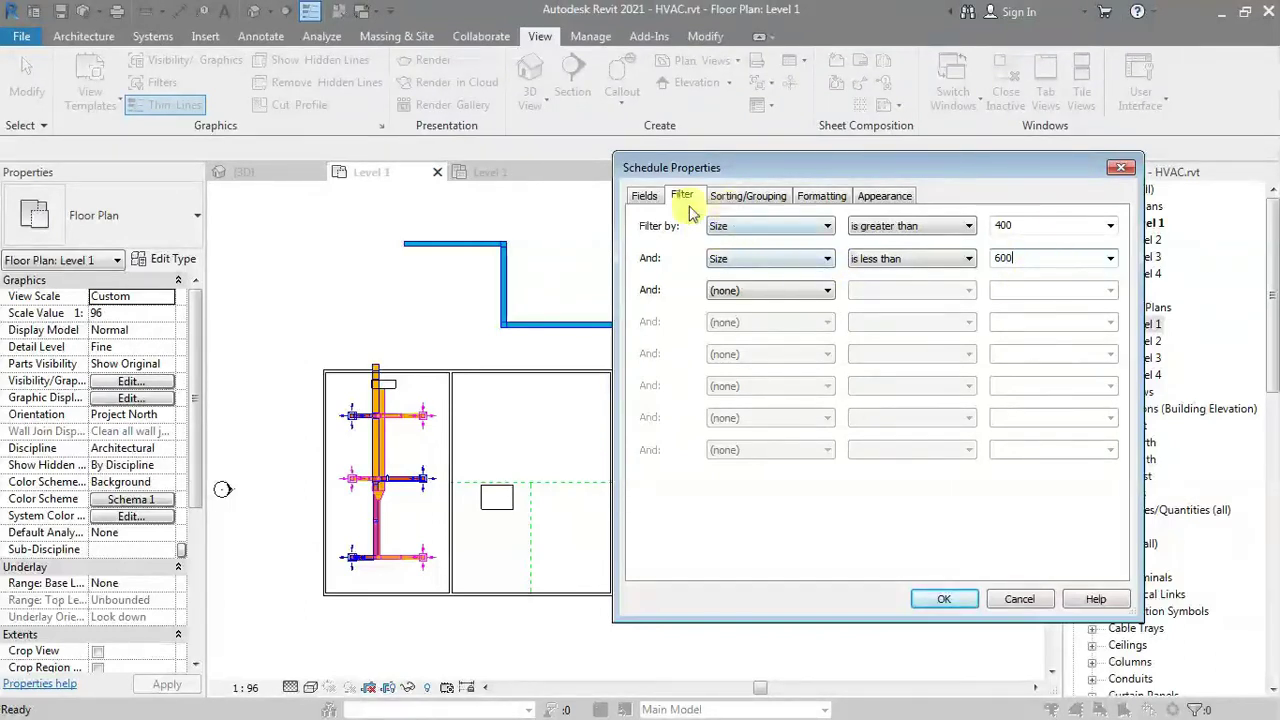
Clear the Size filter rules by resetting the first filter to (none)
{"action": "left_click", "coordinate": [770, 228]}
{"action": "scroll", "coordinate": [770, 245], "scroll_direction": "up", "scroll_amount": 2}
{"action": "left_click", "coordinate": [765, 238]}
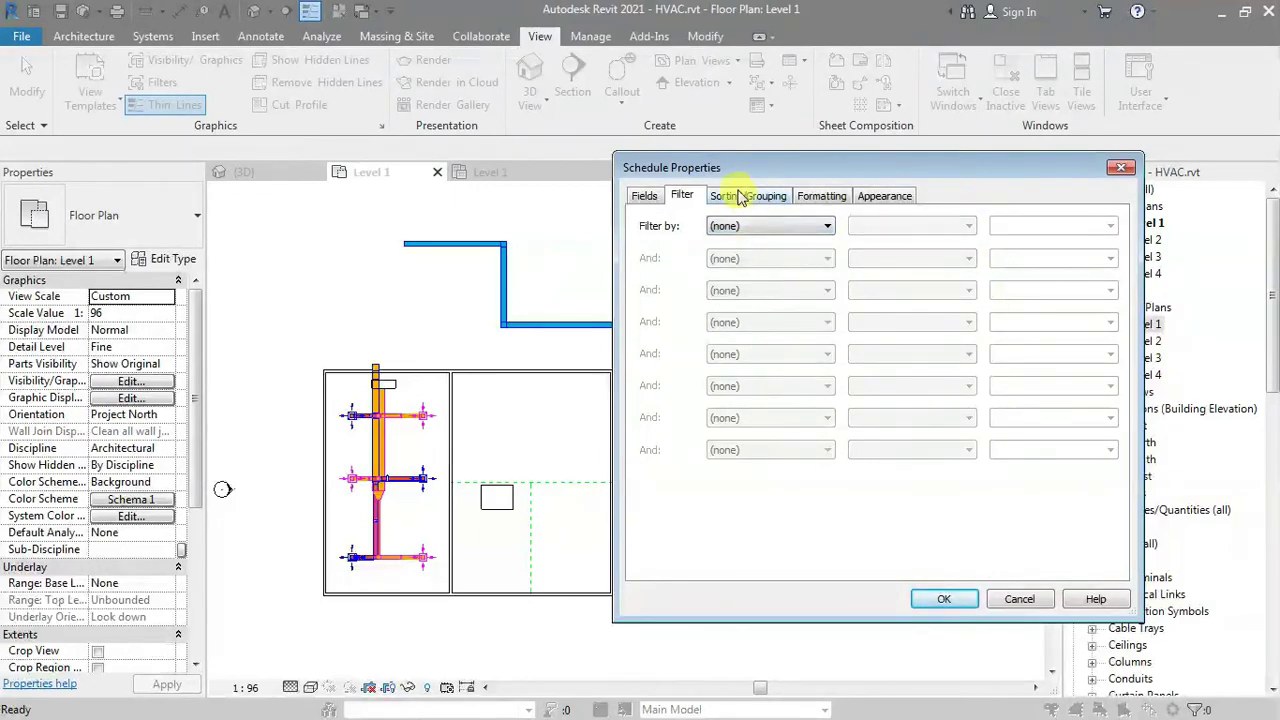
Sort the duct schedule by Size and then by Flow, both ascending
{"action": "left_click", "coordinate": [745, 198]}
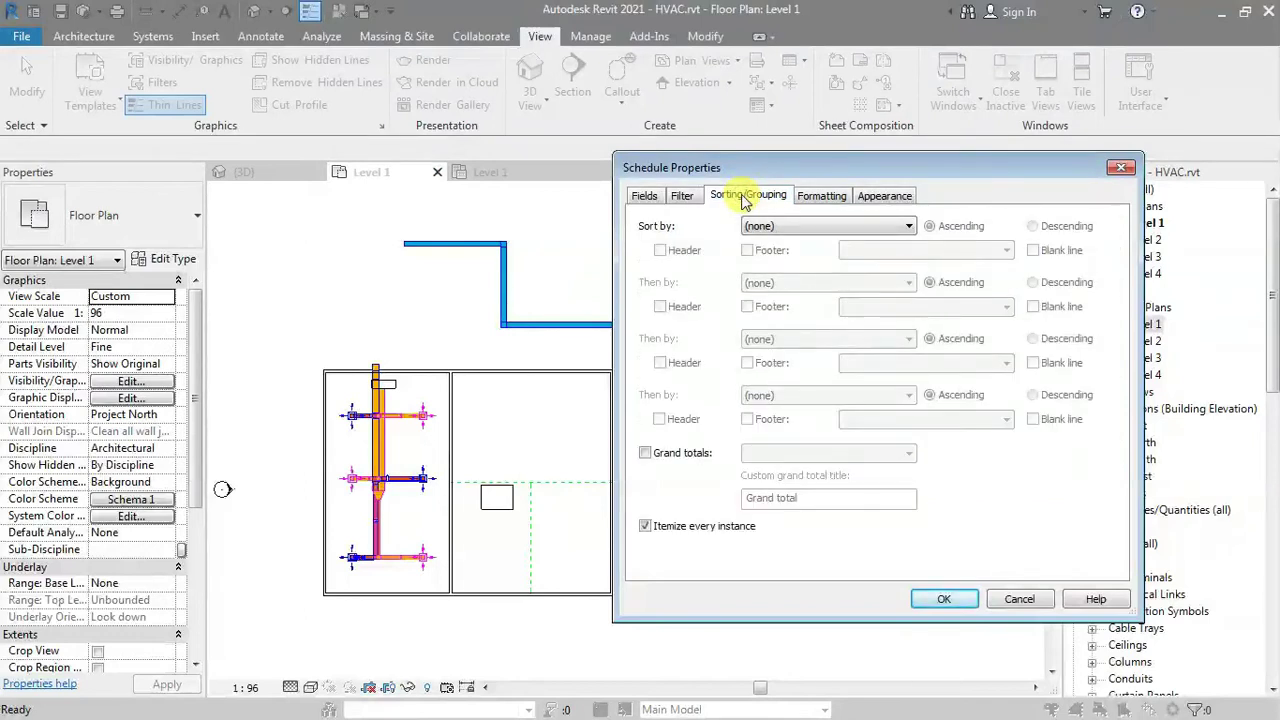
{"action": "left_click", "coordinate": [815, 228]}
{"action": "left_click", "coordinate": [780, 256]}
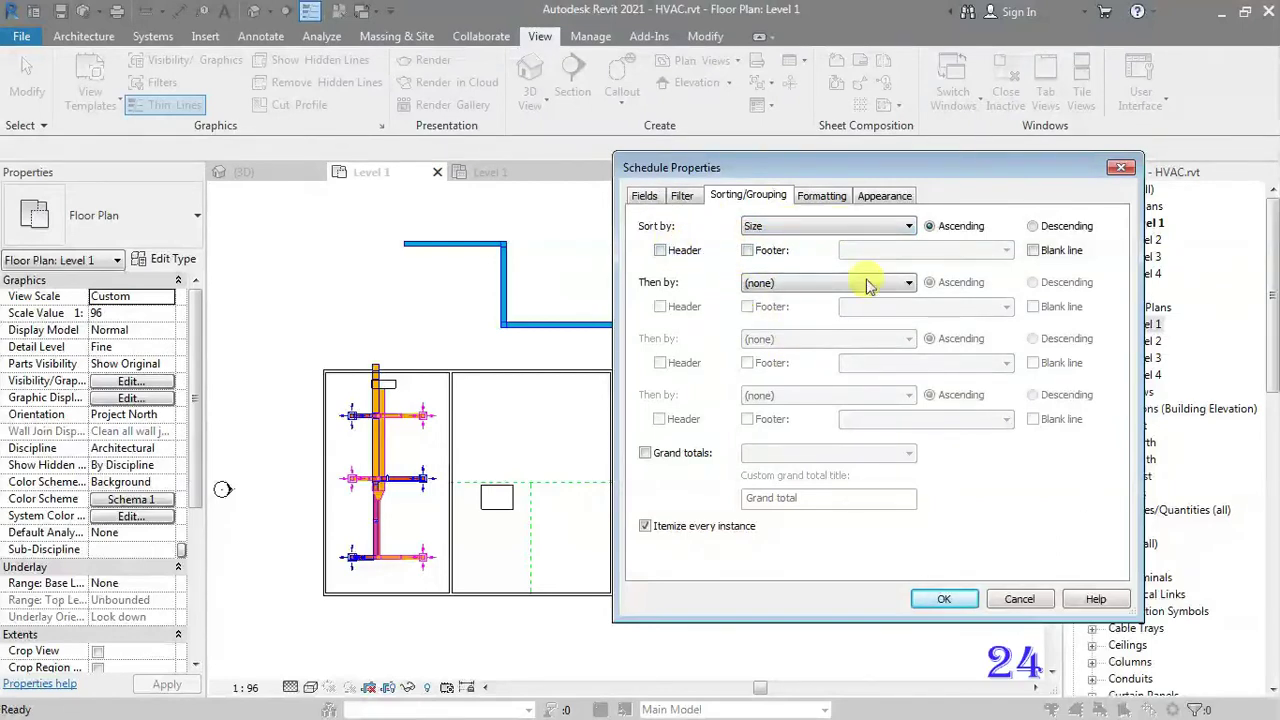
{"action": "left_click", "coordinate": [814, 284]}
{"action": "left_click", "coordinate": [787, 325]}
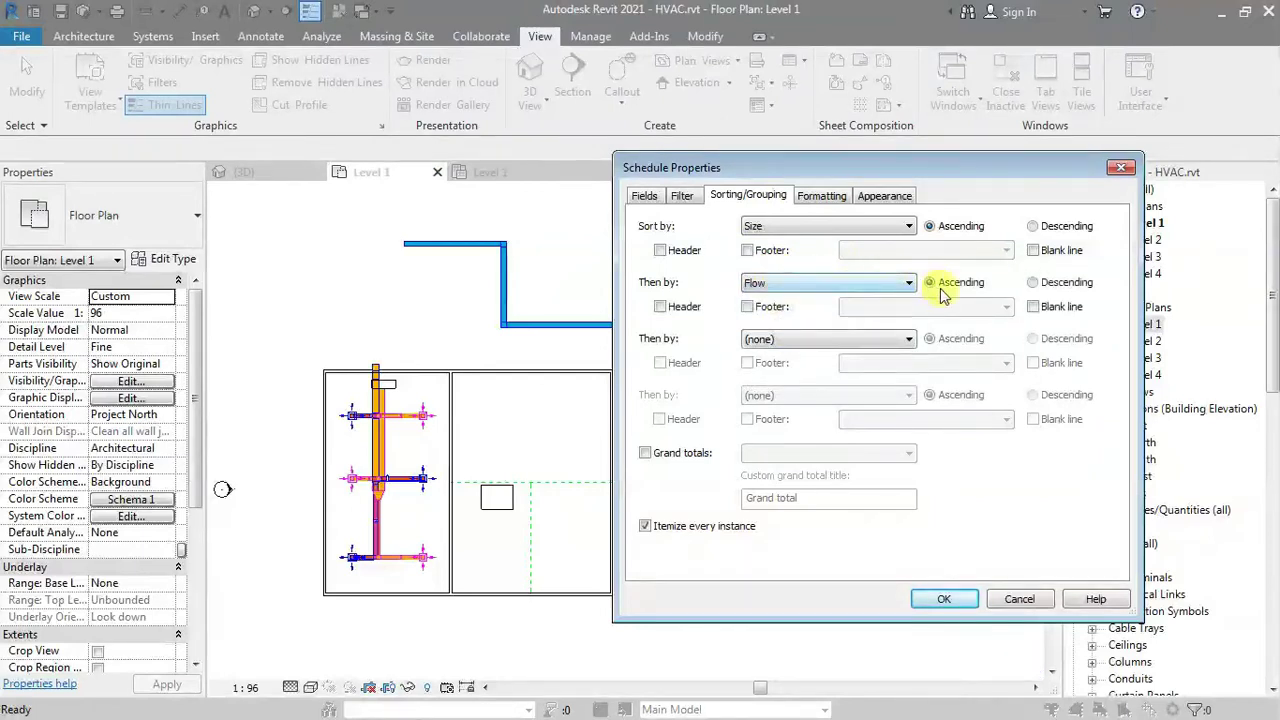
Define a conditional format for the Size field with the test Equal To and the value 400
{"action": "left_click", "coordinate": [822, 197]}
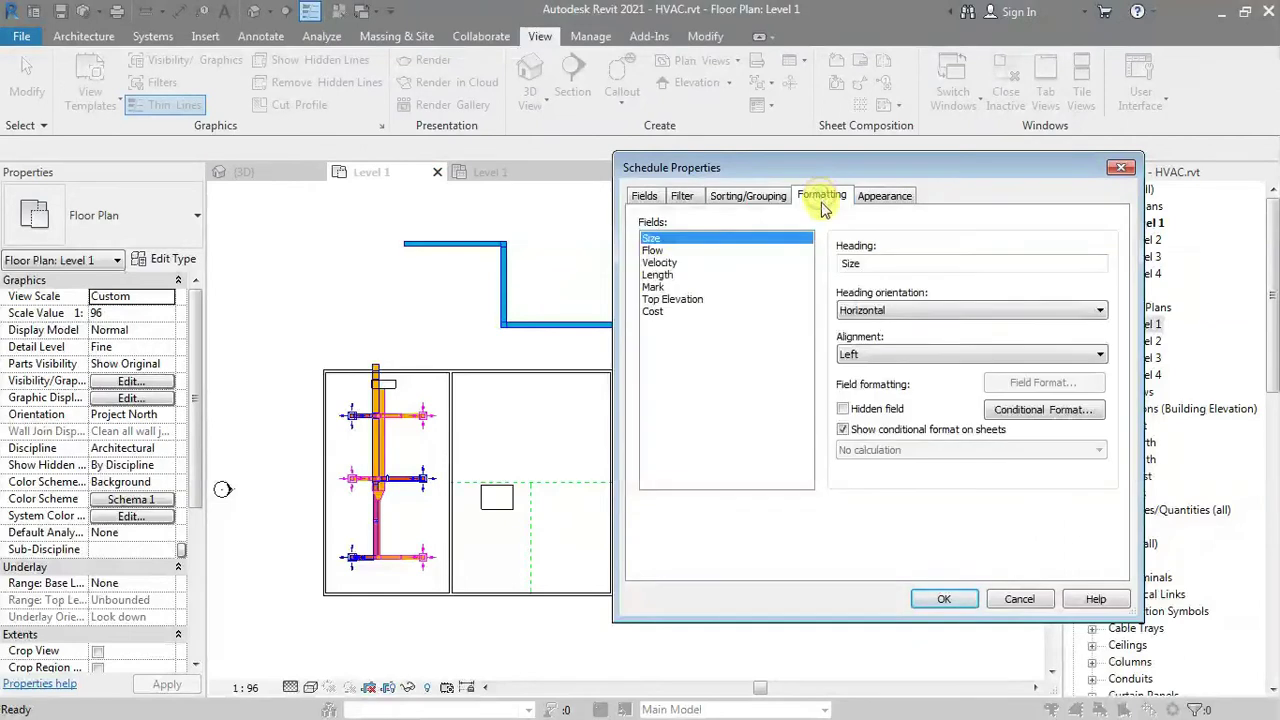
{"action": "left_click", "coordinate": [736, 200]}
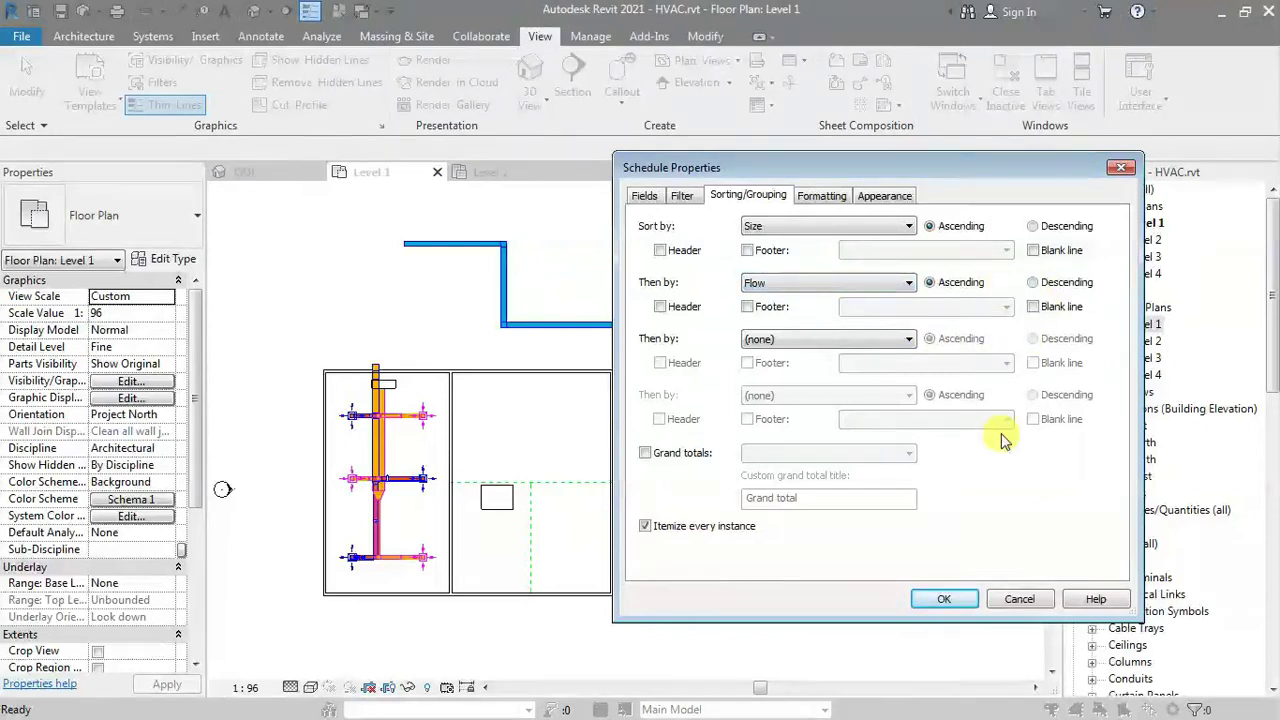
{"action": "left_click", "coordinate": [825, 203]}
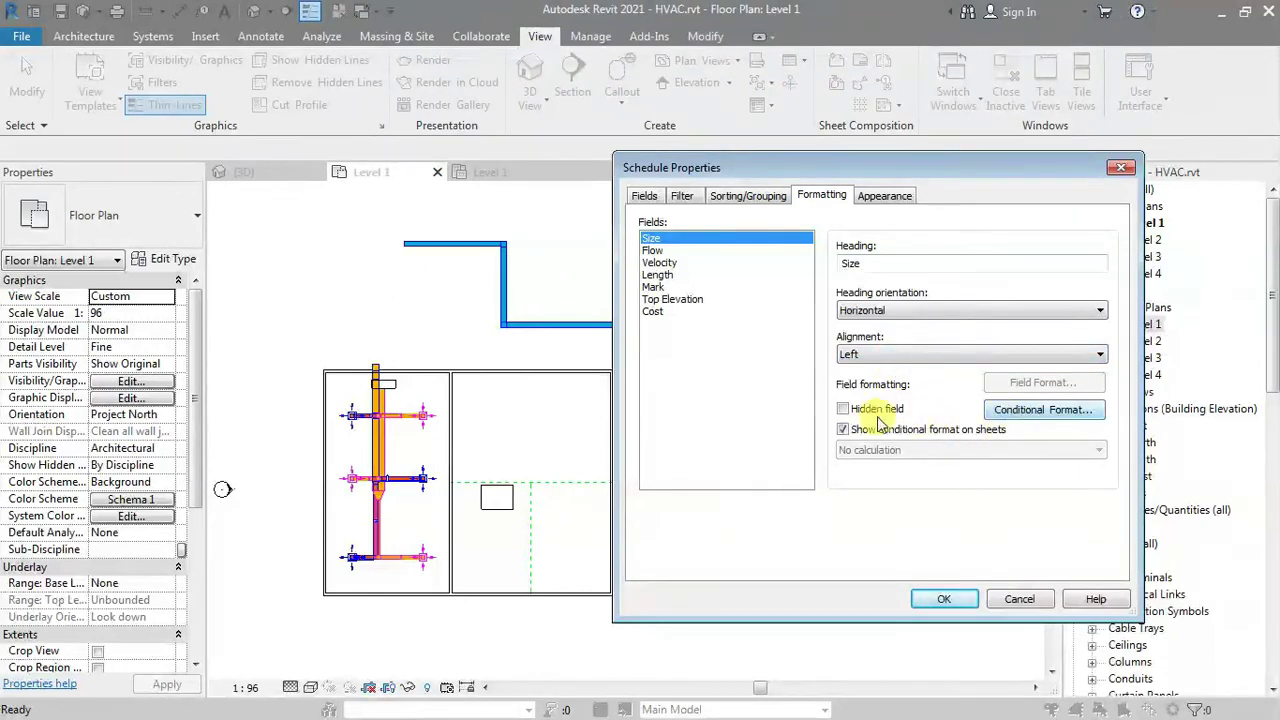
{"action": "left_click", "coordinate": [1041, 412]}
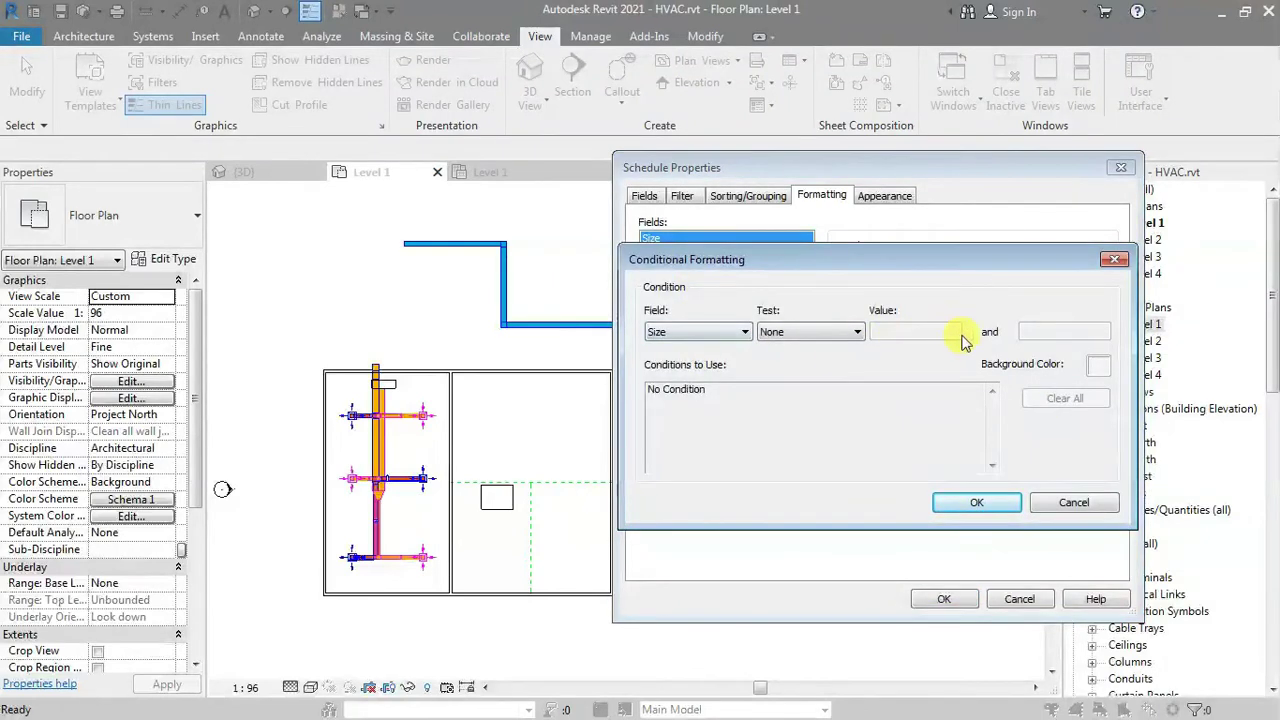
{"action": "left_click", "coordinate": [808, 332]}
{"action": "left_click", "coordinate": [795, 357]}
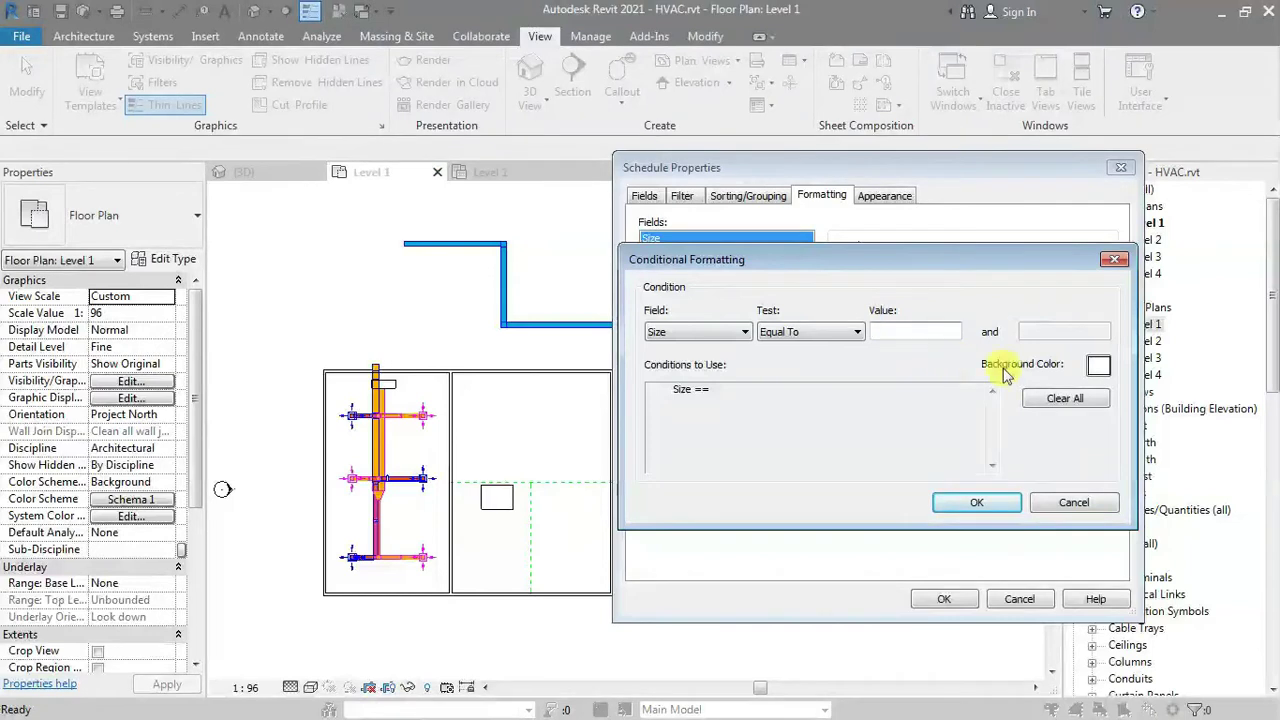
{"action": "left_click", "coordinate": [1098, 367]}
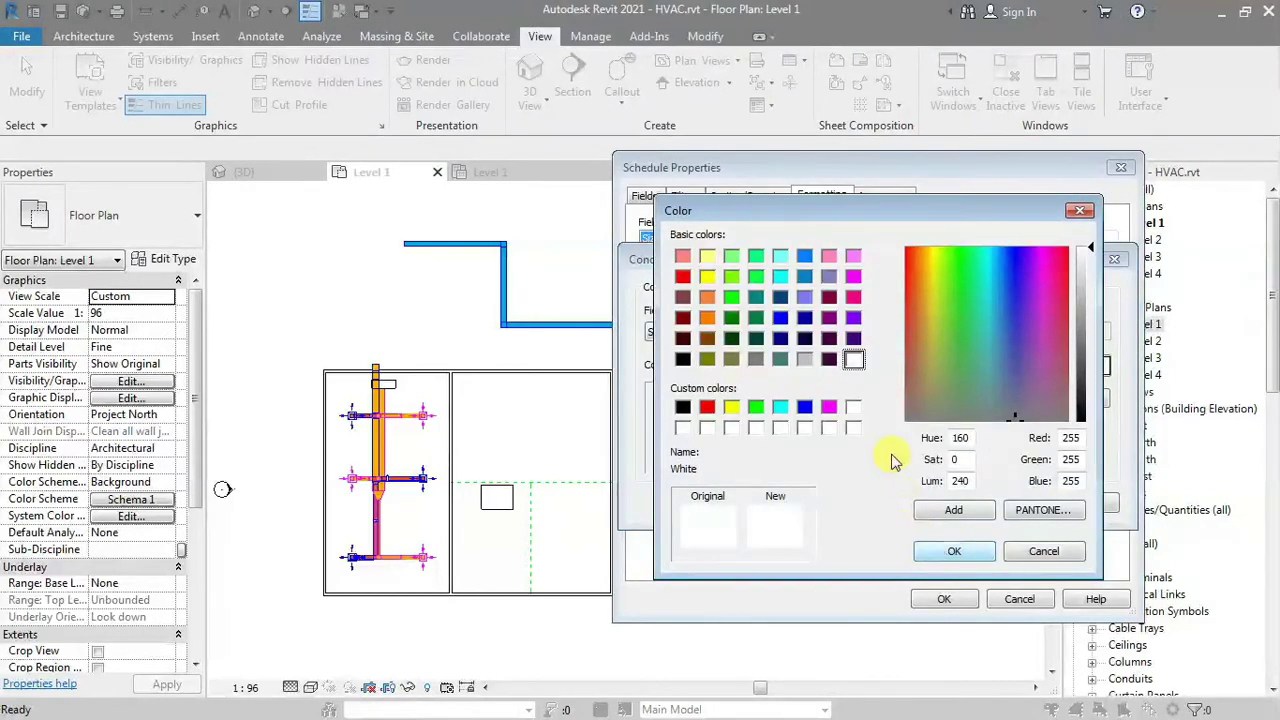
{"action": "left_click", "coordinate": [1088, 207]}
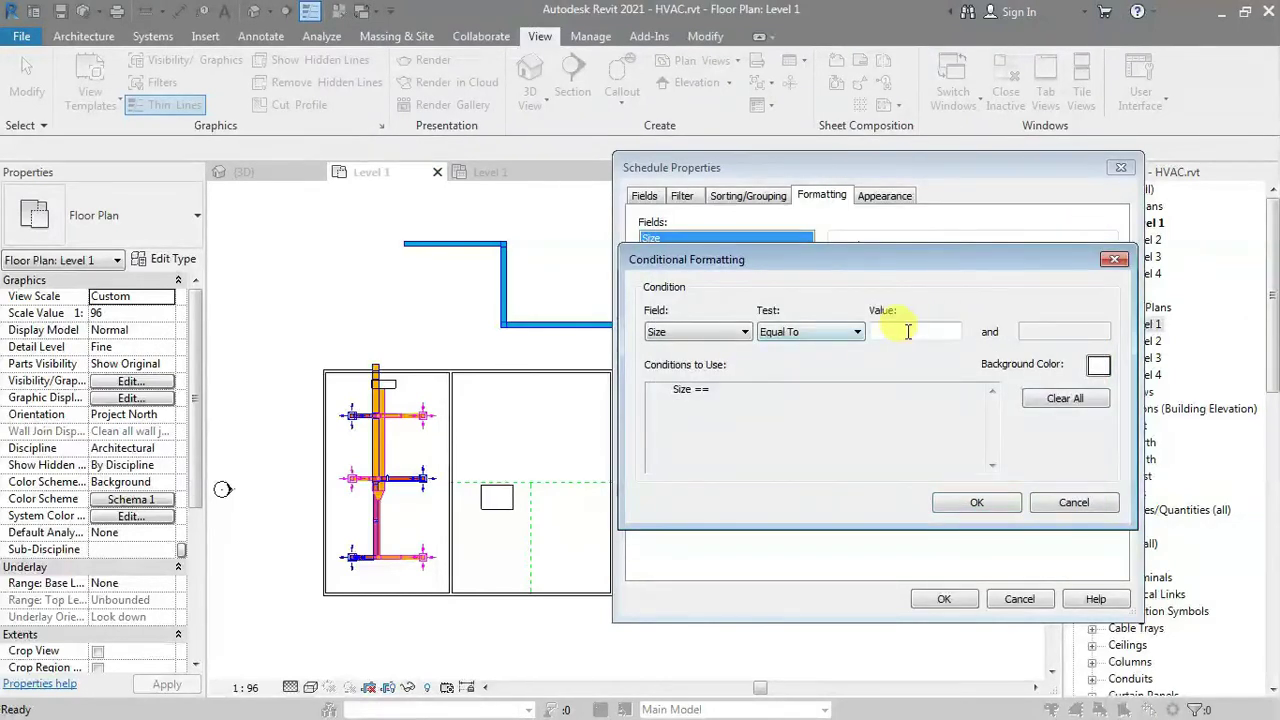
{"action": "left_click", "coordinate": [878, 331]}
{"action": "type", "text": "400"}
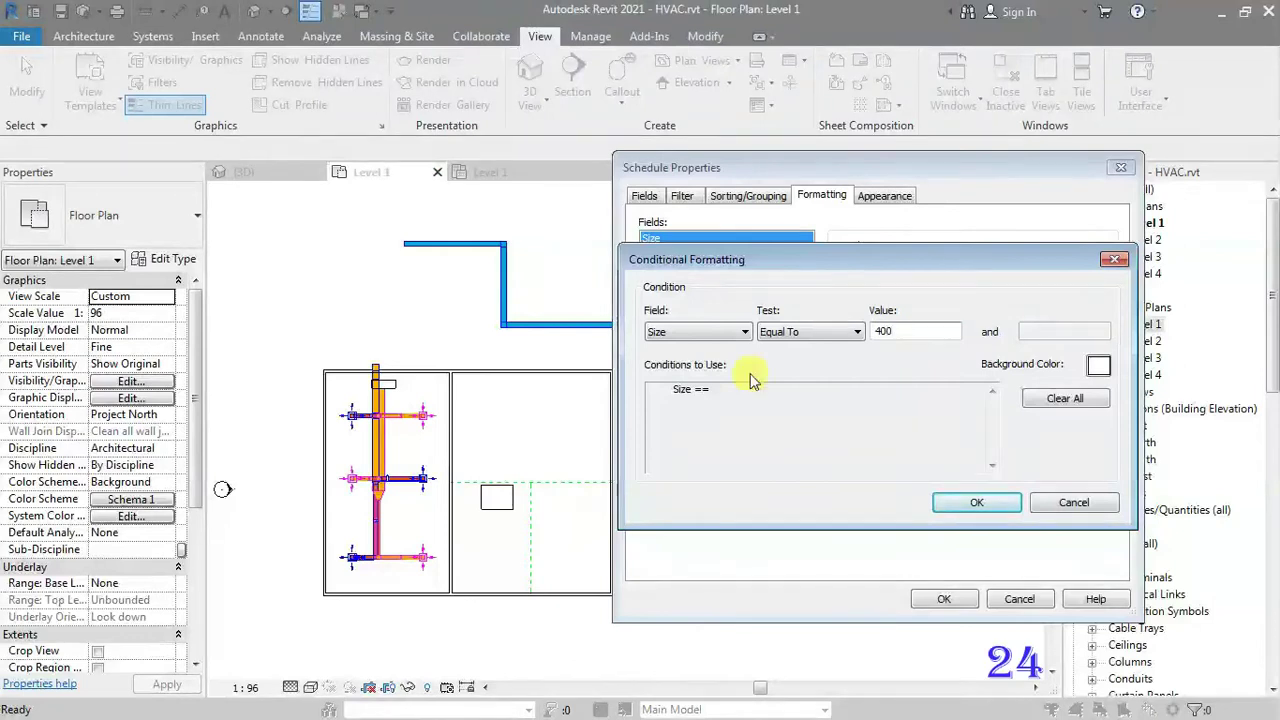
Set the Size condition's background color to cyan and accept the conditional format
{"action": "left_click", "coordinate": [1098, 366]}
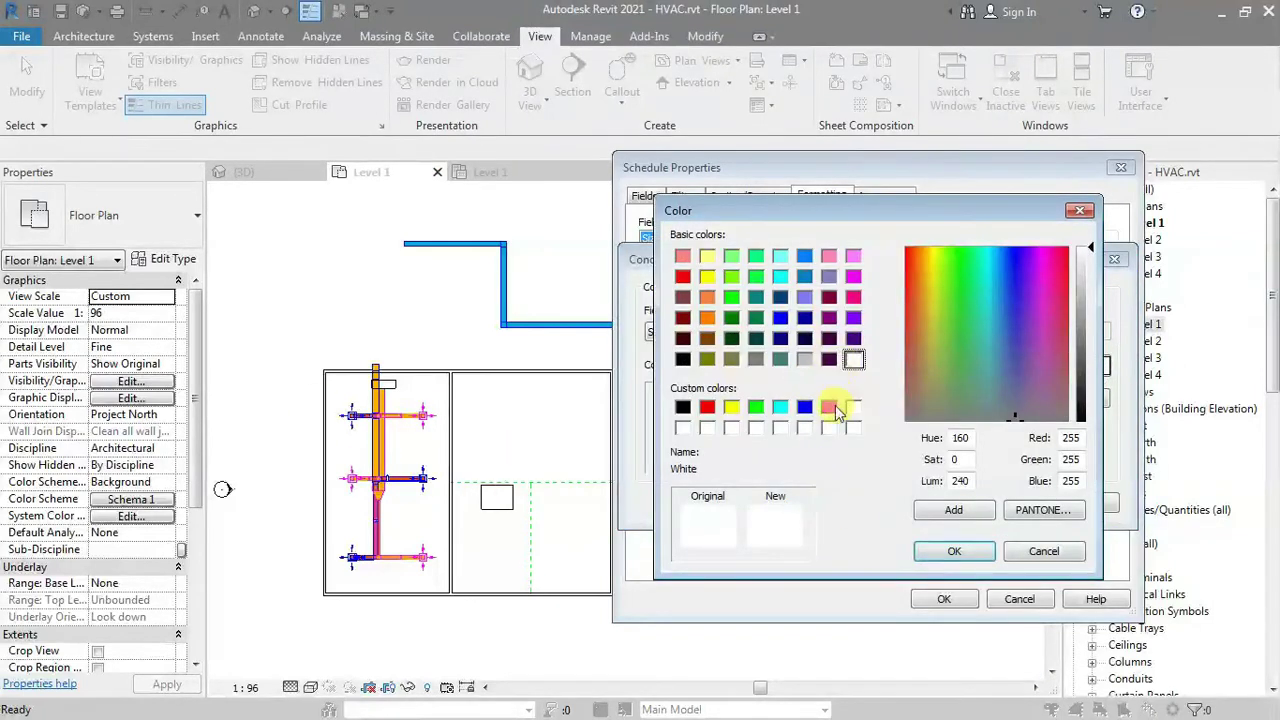
{"action": "left_click", "coordinate": [829, 406]}
{"action": "left_click", "coordinate": [779, 407]}
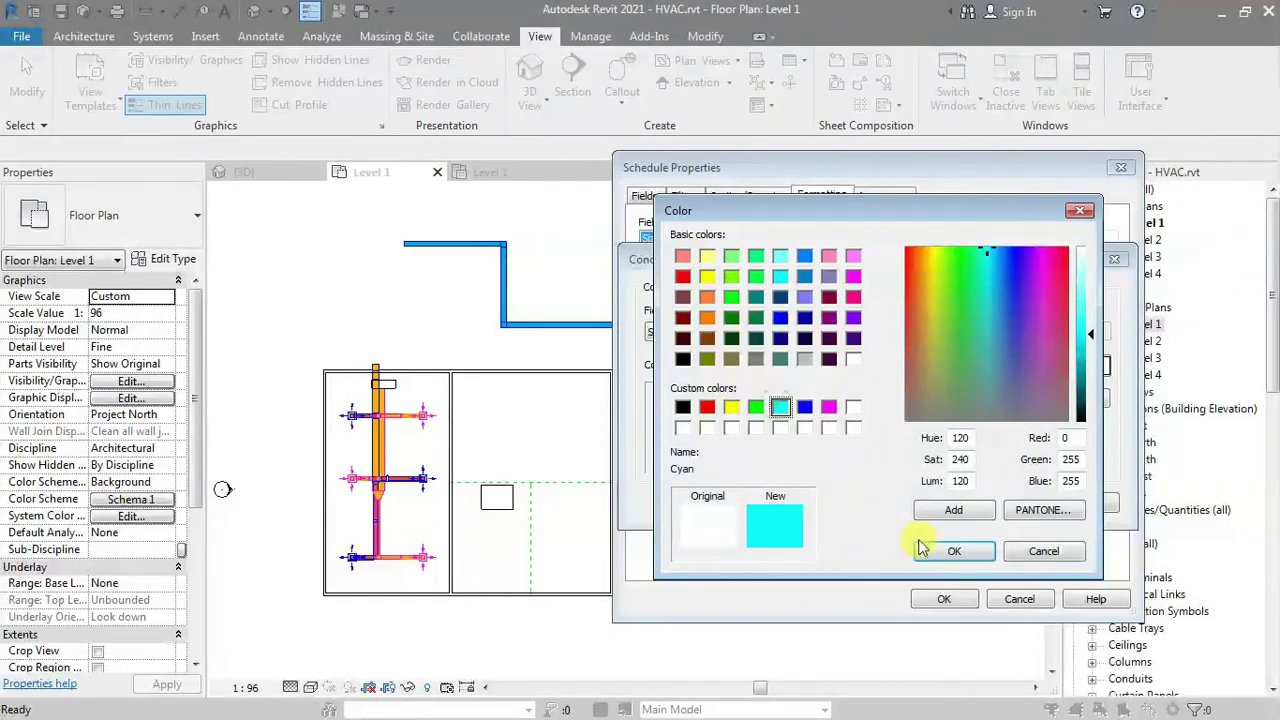
{"action": "left_click", "coordinate": [940, 551]}
{"action": "left_click", "coordinate": [995, 510]}
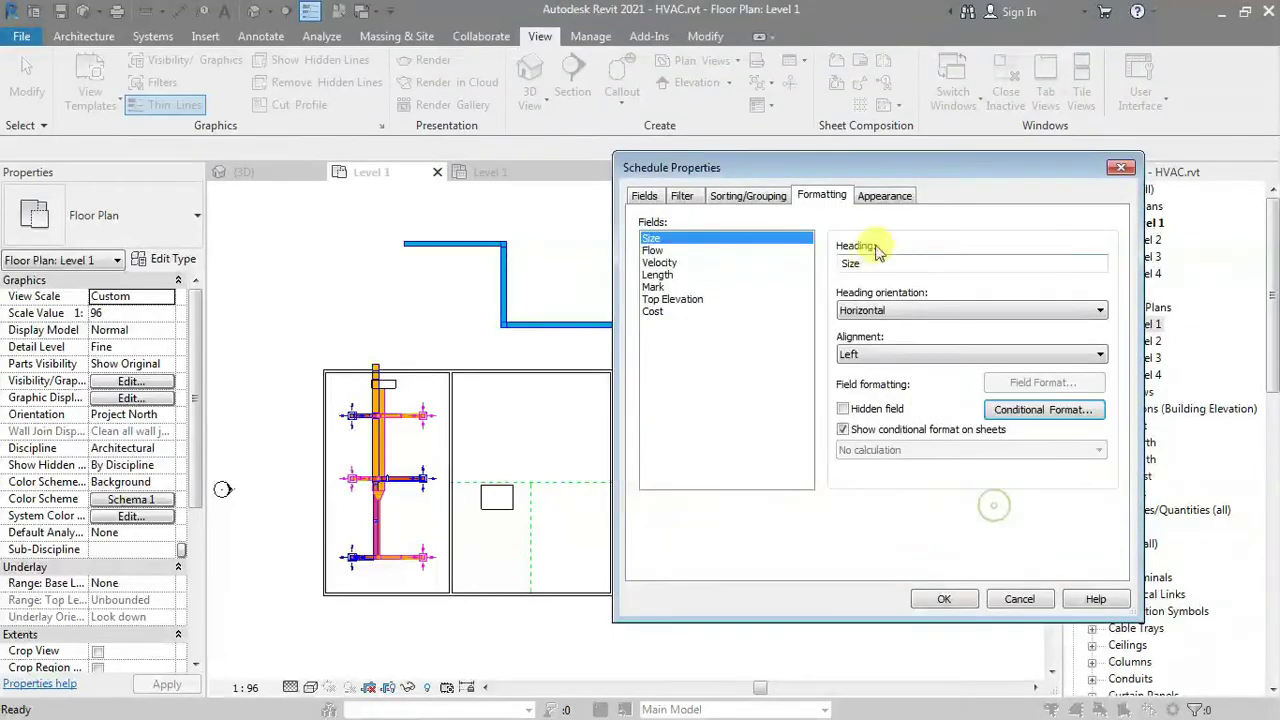
Look over the schedule's appearance settings and generate the duct schedule with the chosen properties
{"action": "left_click", "coordinate": [884, 195]}
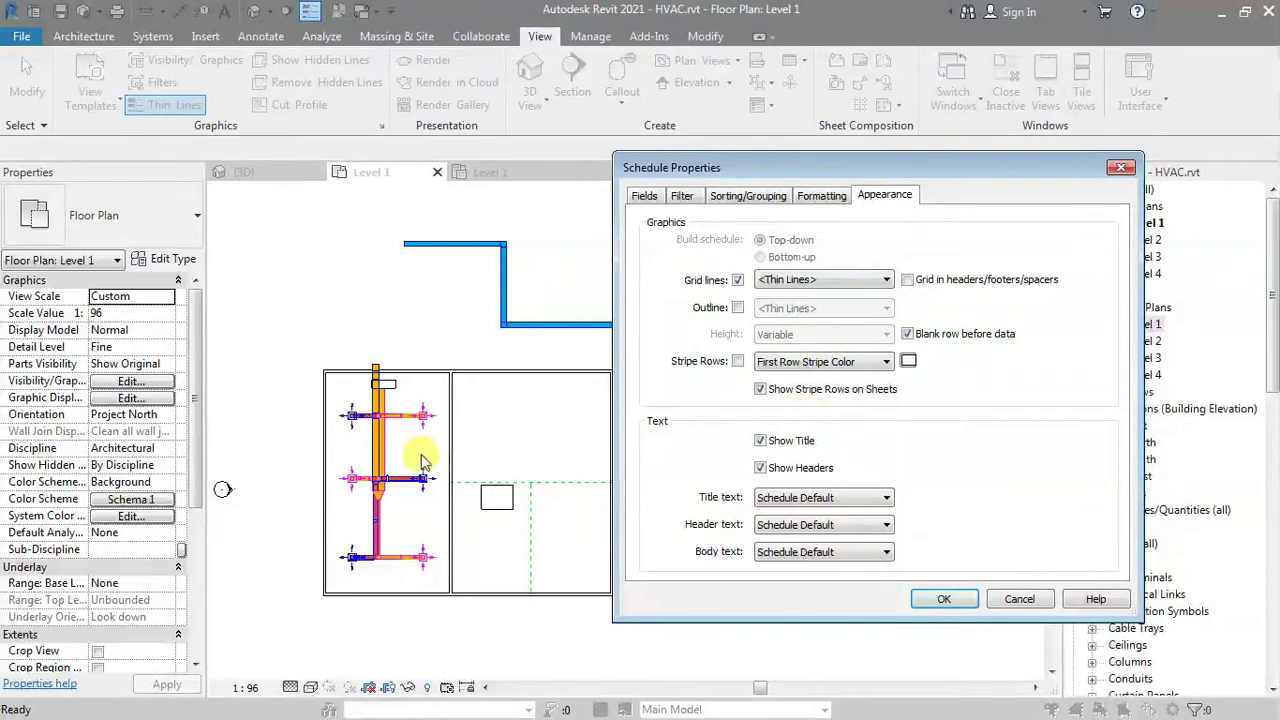
{"action": "left_click", "coordinate": [943, 599]}
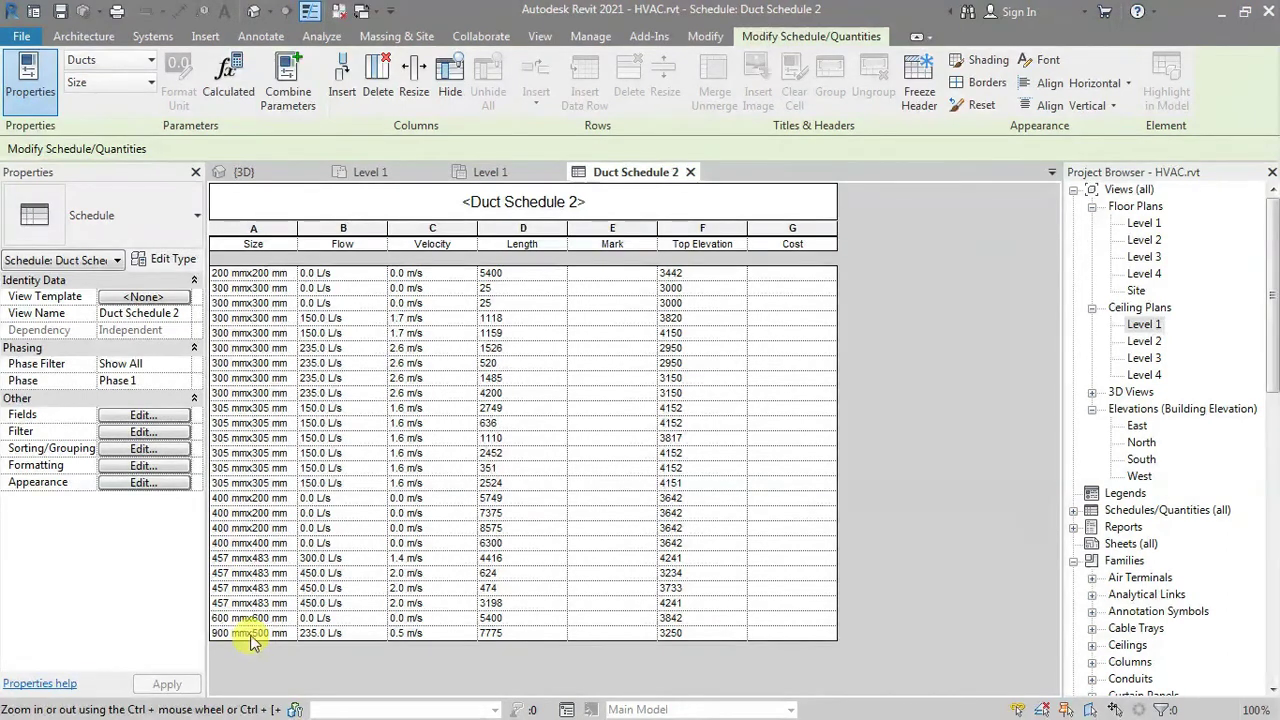
Reopen the schedule's formatting and check the conditional format of the Size field
{"action": "left_click", "coordinate": [141, 467]}
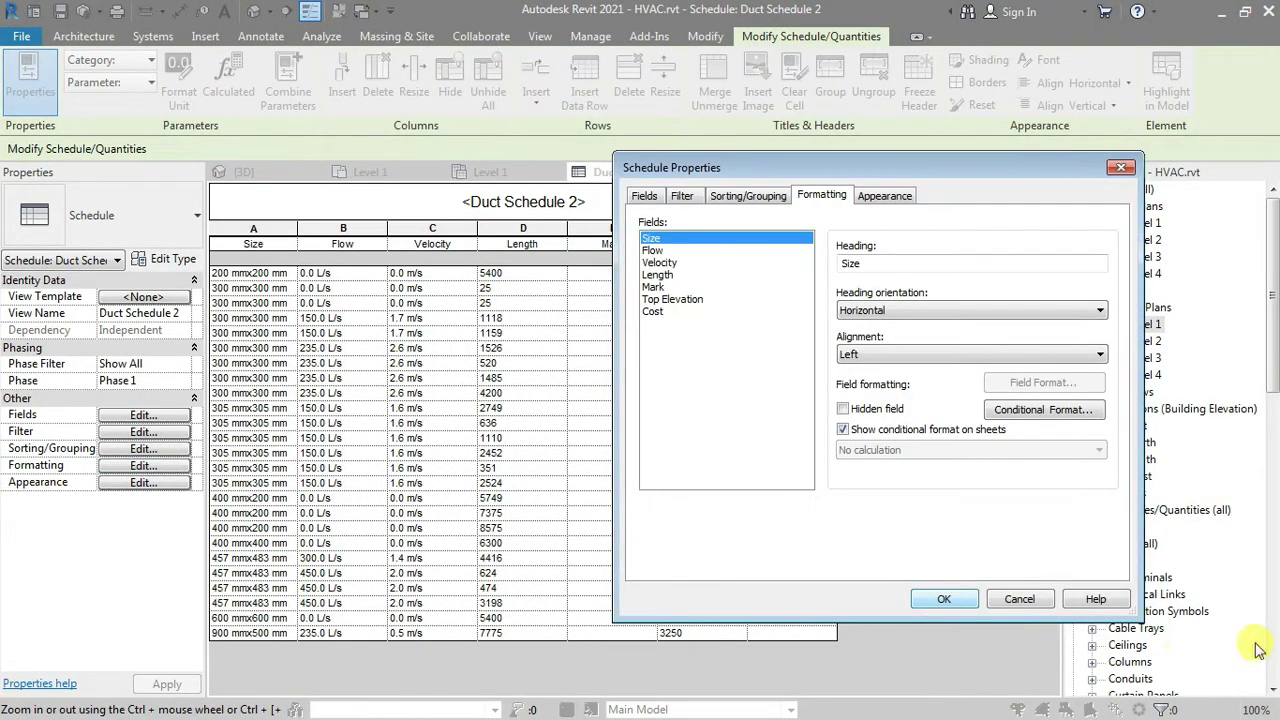
{"action": "left_click", "coordinate": [1013, 418]}
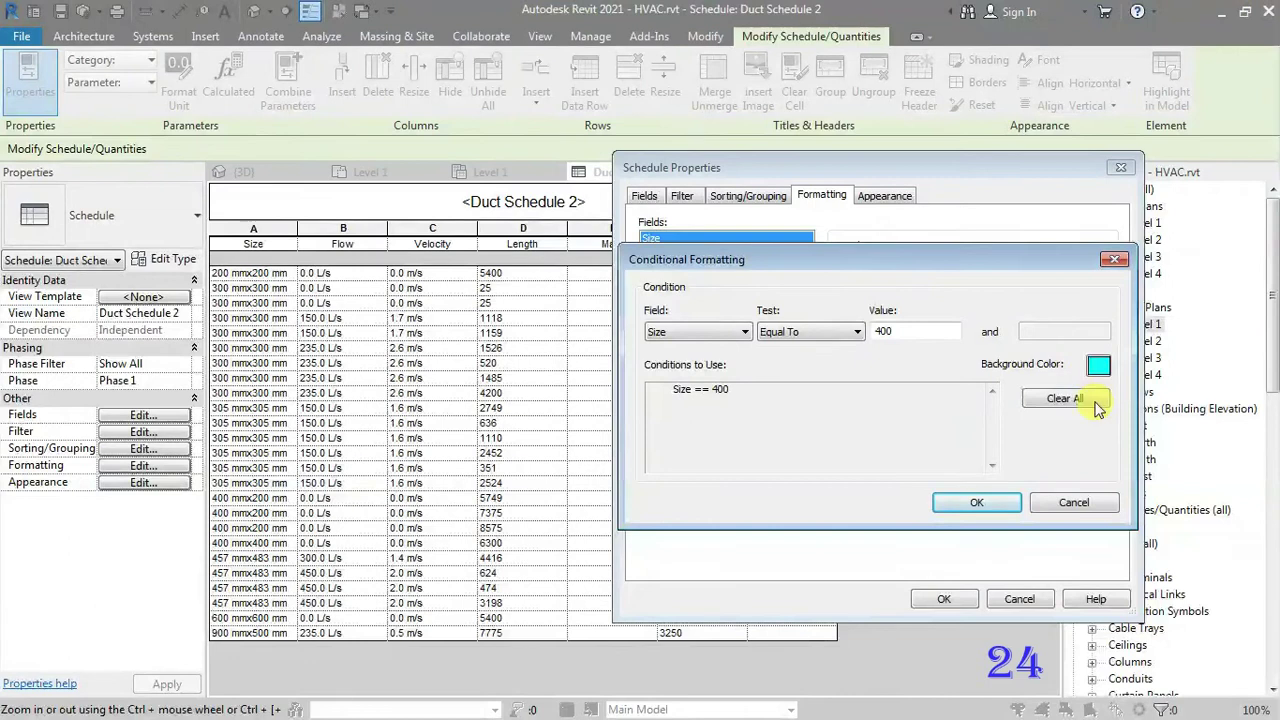
{"action": "left_click", "coordinate": [976, 502]}
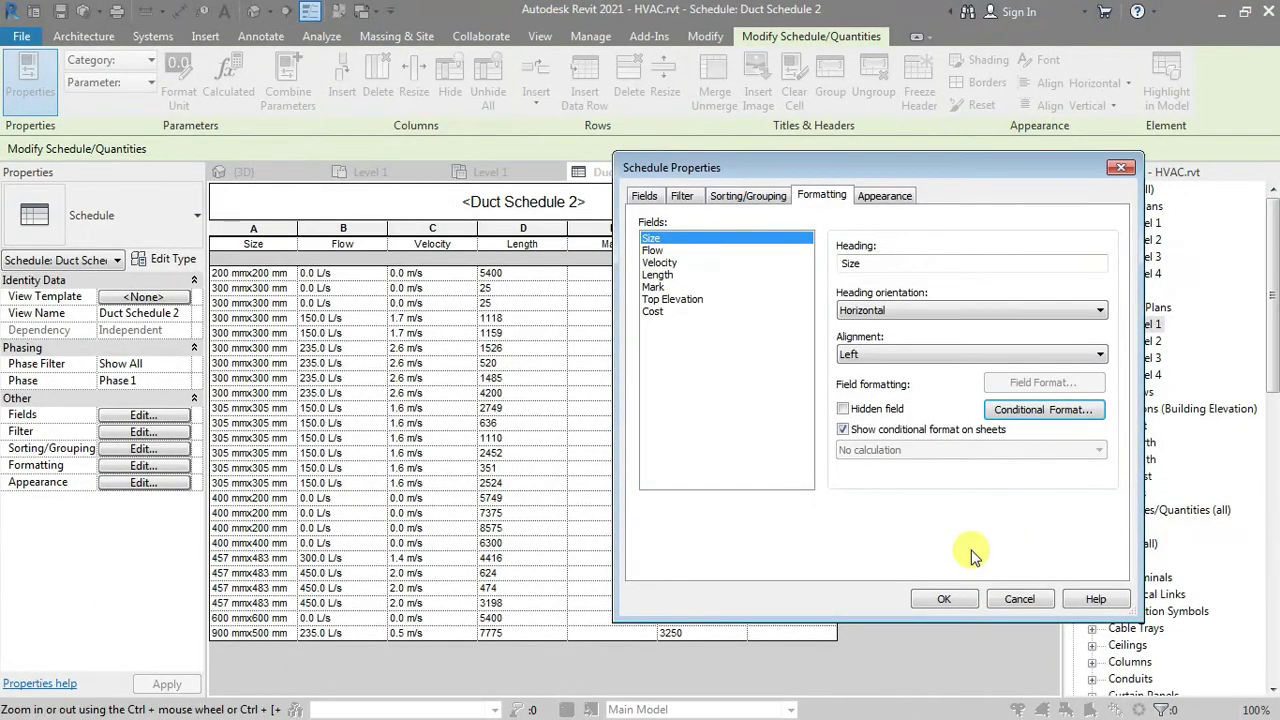
Make Size a hidden field and apply the change to the duct schedule
{"action": "left_click", "coordinate": [843, 409]}
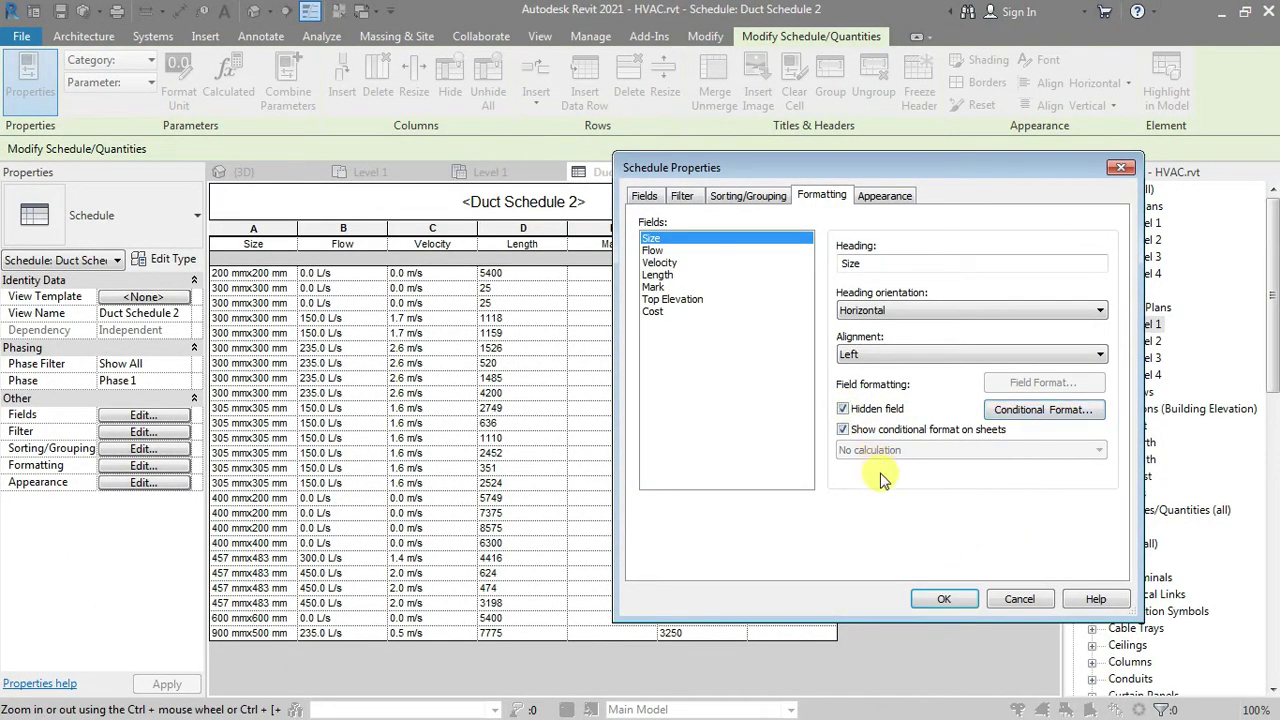
{"action": "left_click", "coordinate": [960, 600]}
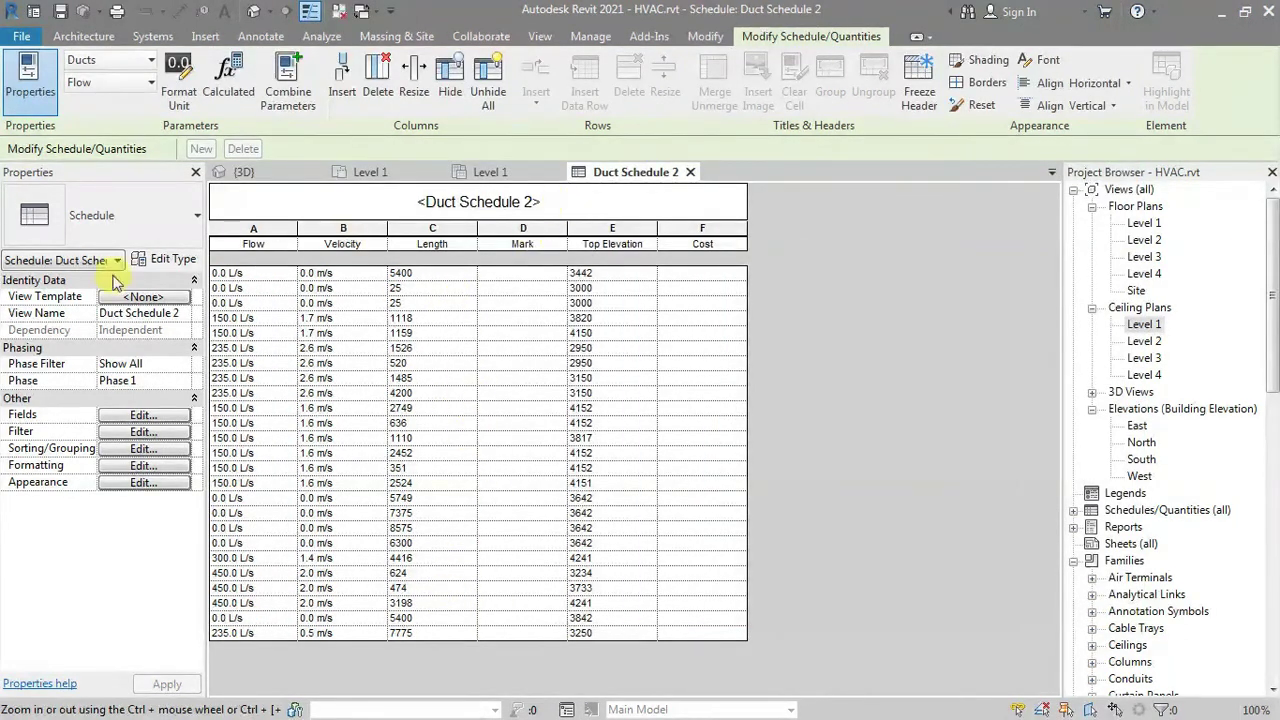
Unhide the Size field so that its column is shown in the duct schedule again
{"action": "left_click", "coordinate": [135, 467]}
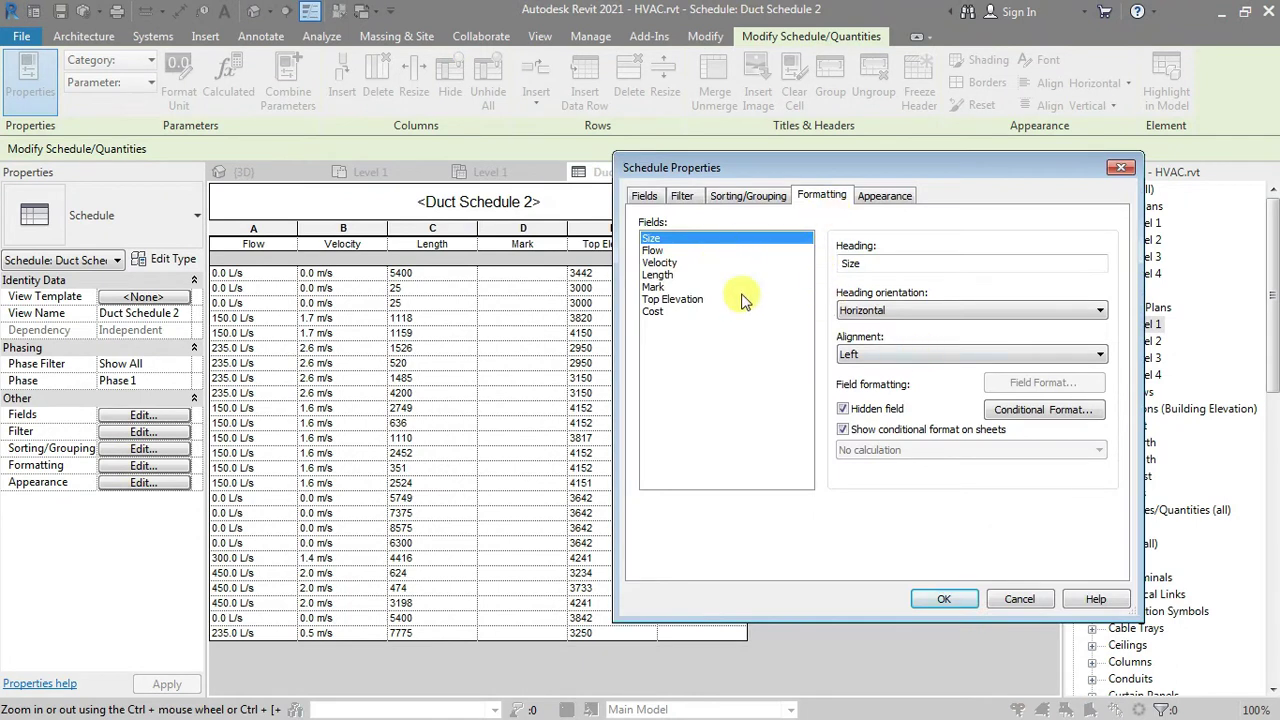
{"action": "left_click", "coordinate": [850, 412]}
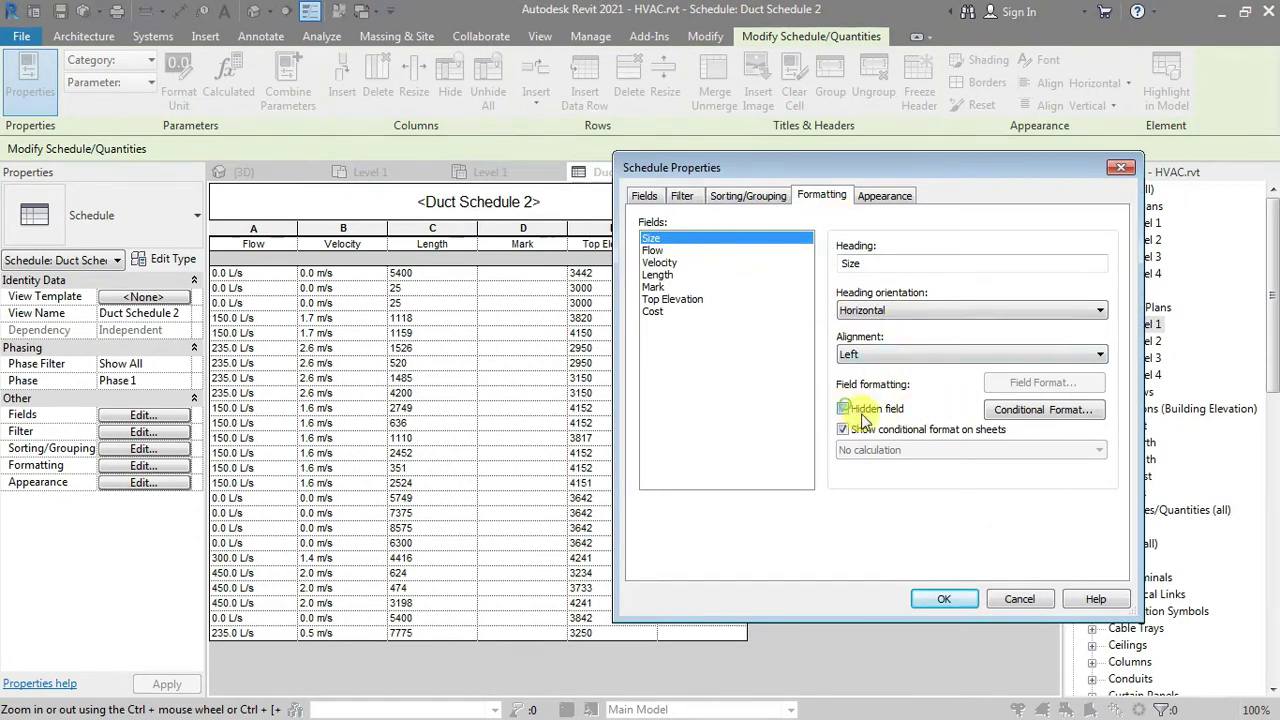
{"action": "left_click", "coordinate": [944, 600]}
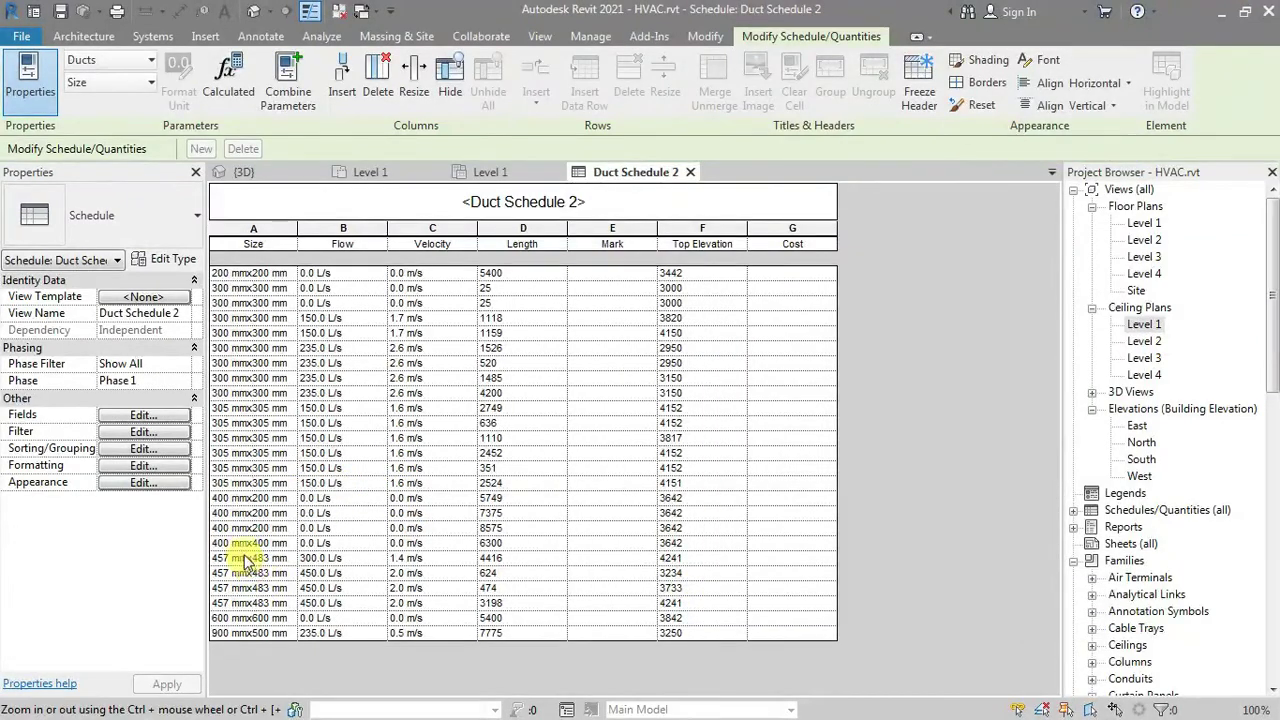
Add the condition Flow equal to 0.0 L/s to the Size field's conditional format and apply it to the duct schedule
{"action": "left_click", "coordinate": [250, 545]}
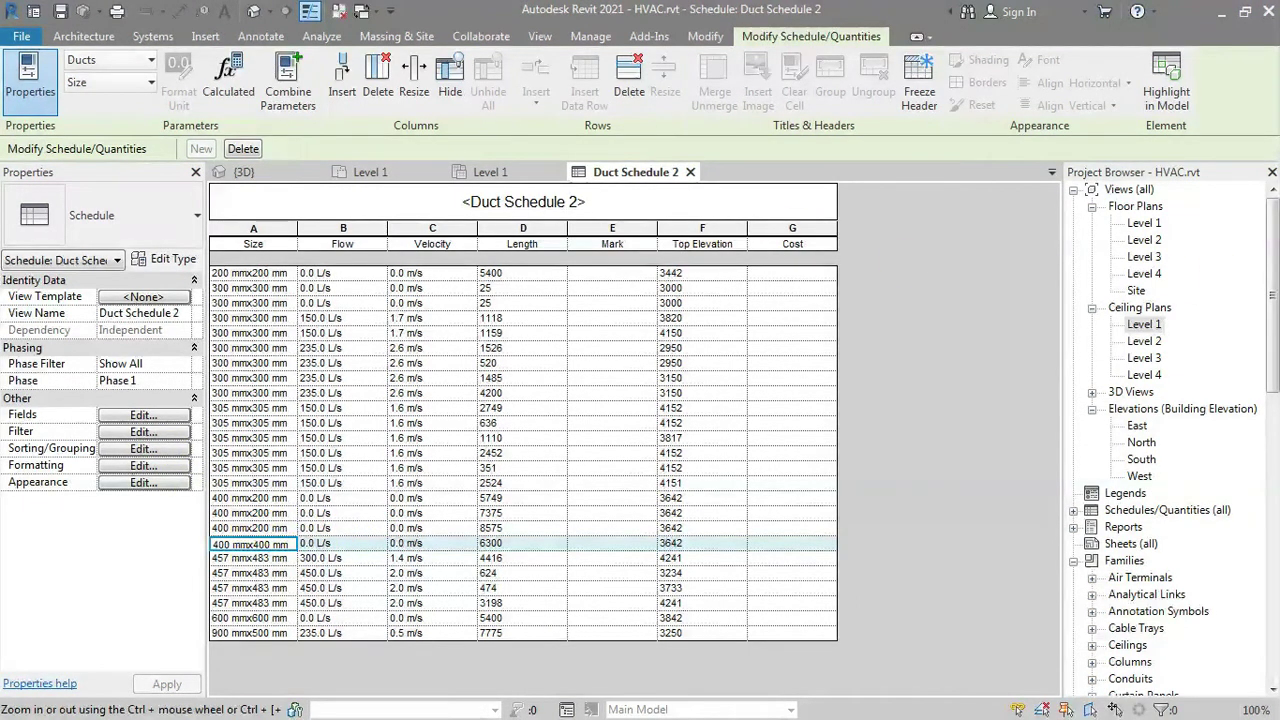
{"action": "left_click", "coordinate": [143, 466]}
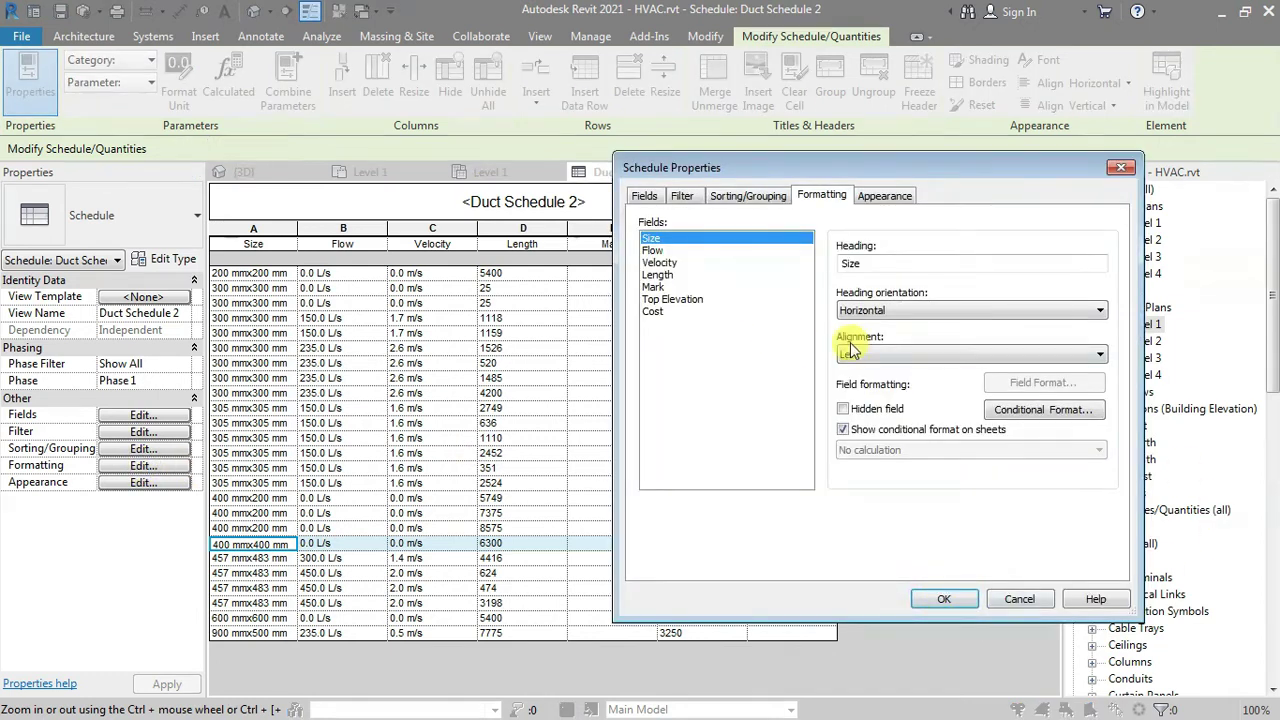
{"action": "left_click", "coordinate": [1043, 409]}
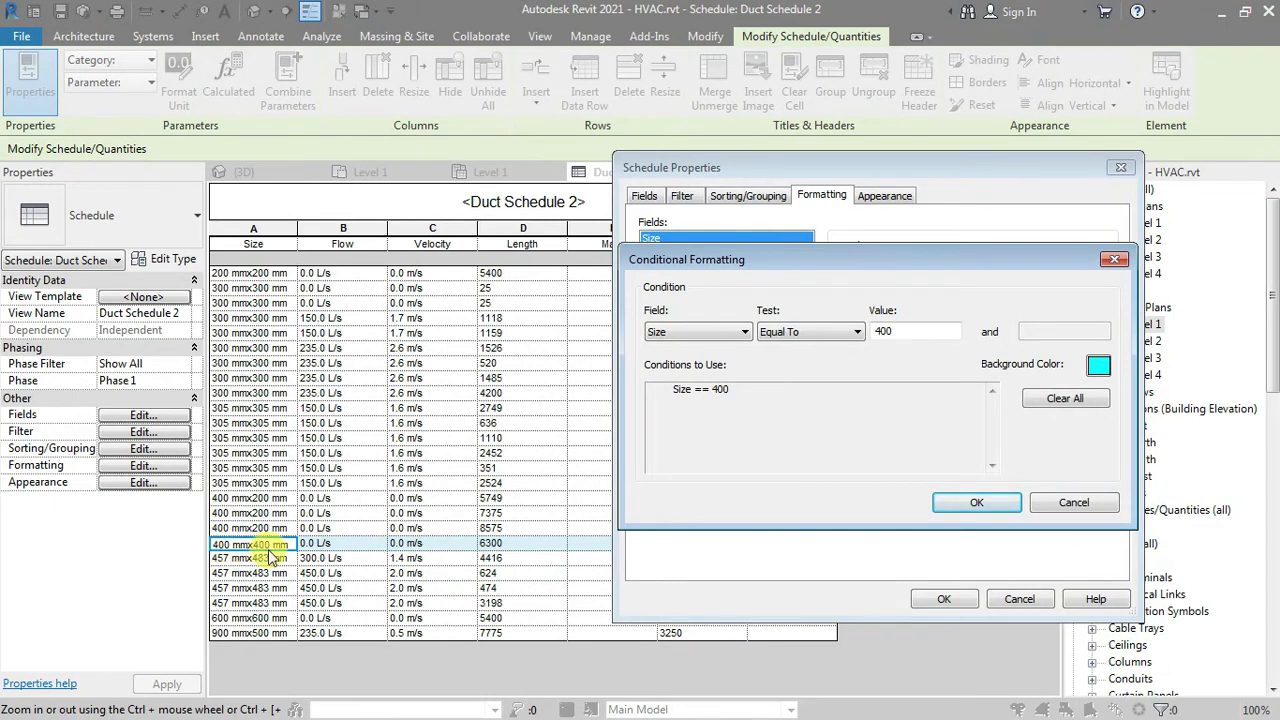
{"action": "left_click", "coordinate": [744, 333]}
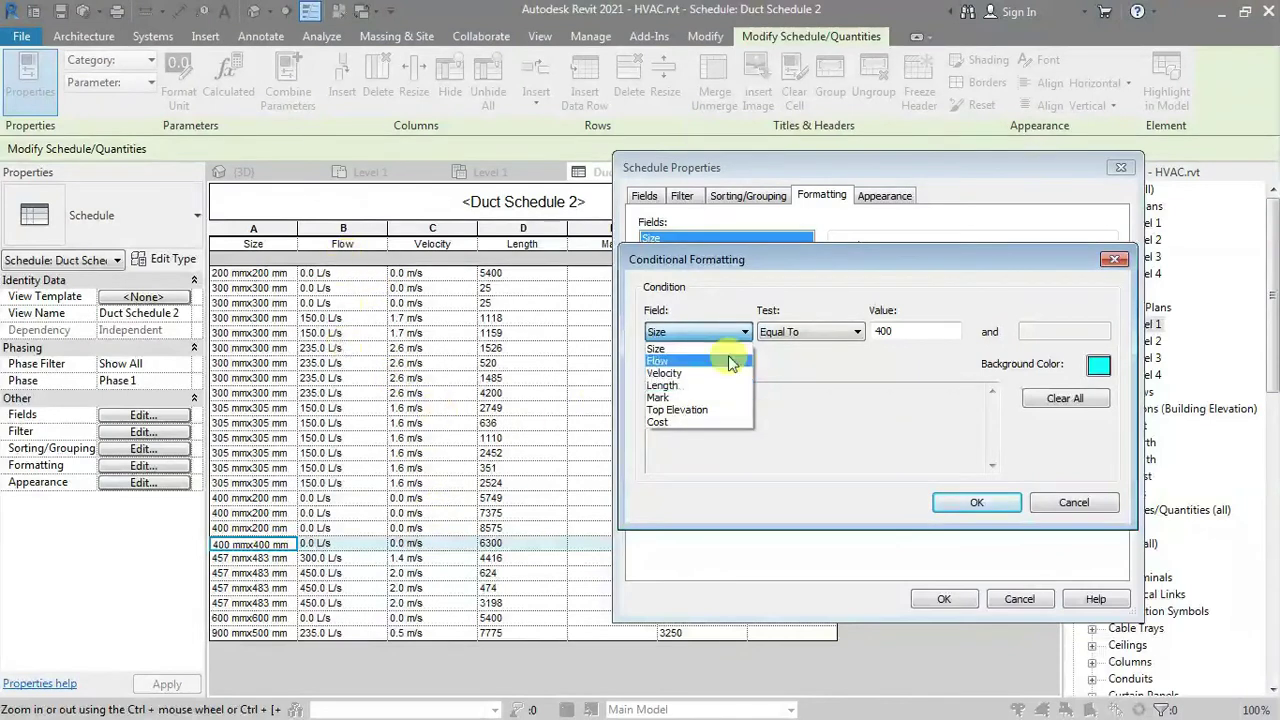
{"action": "left_click", "coordinate": [690, 361]}
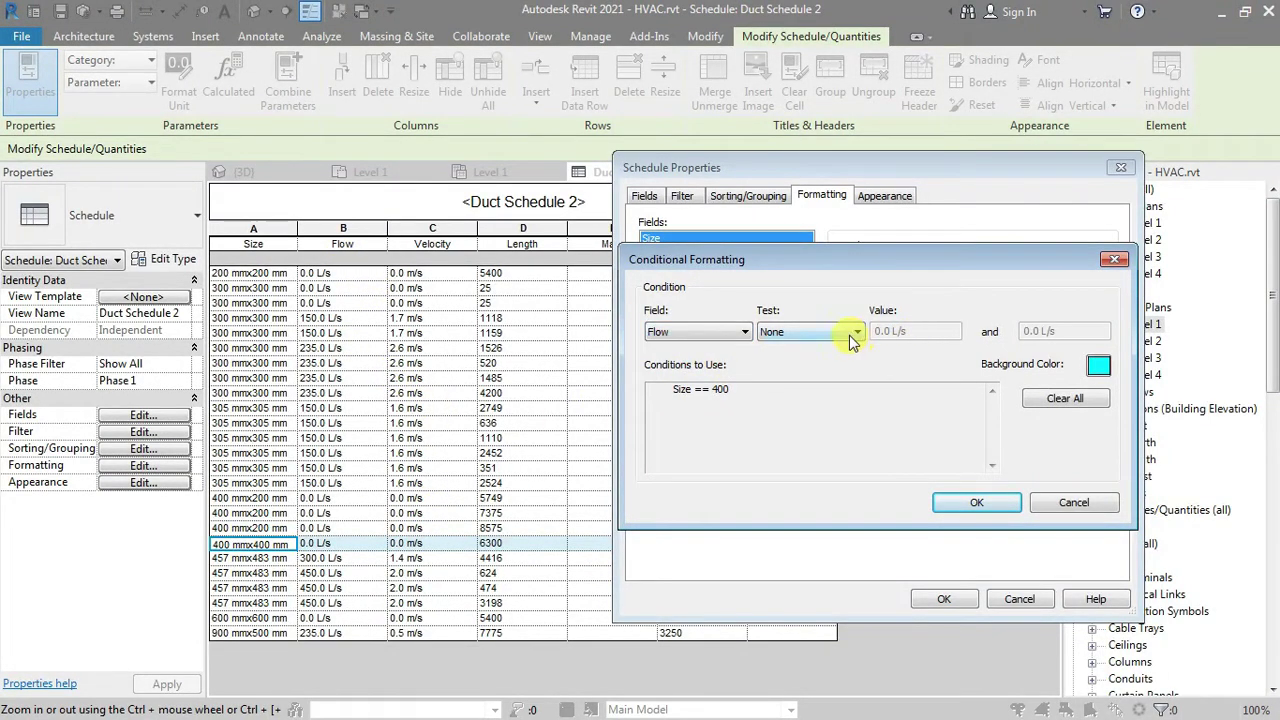
{"action": "left_click", "coordinate": [849, 333]}
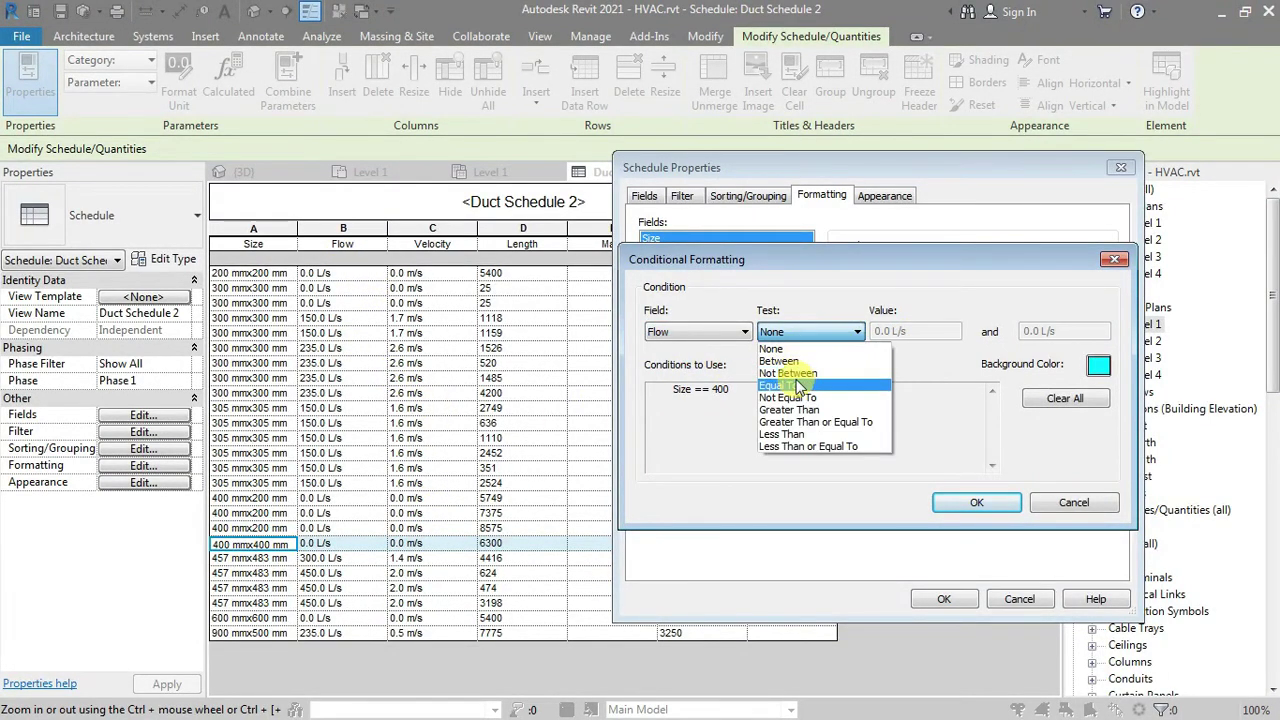
{"action": "left_click", "coordinate": [800, 386]}
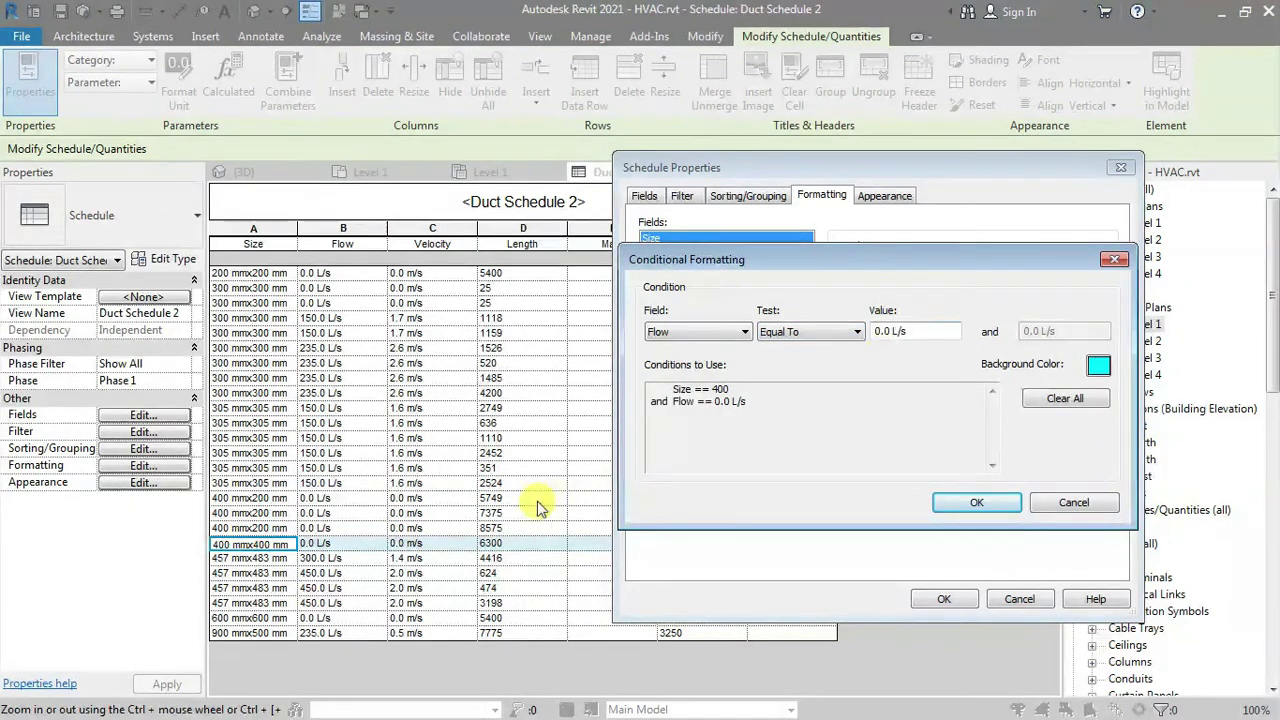
{"action": "left_click", "coordinate": [1012, 502]}
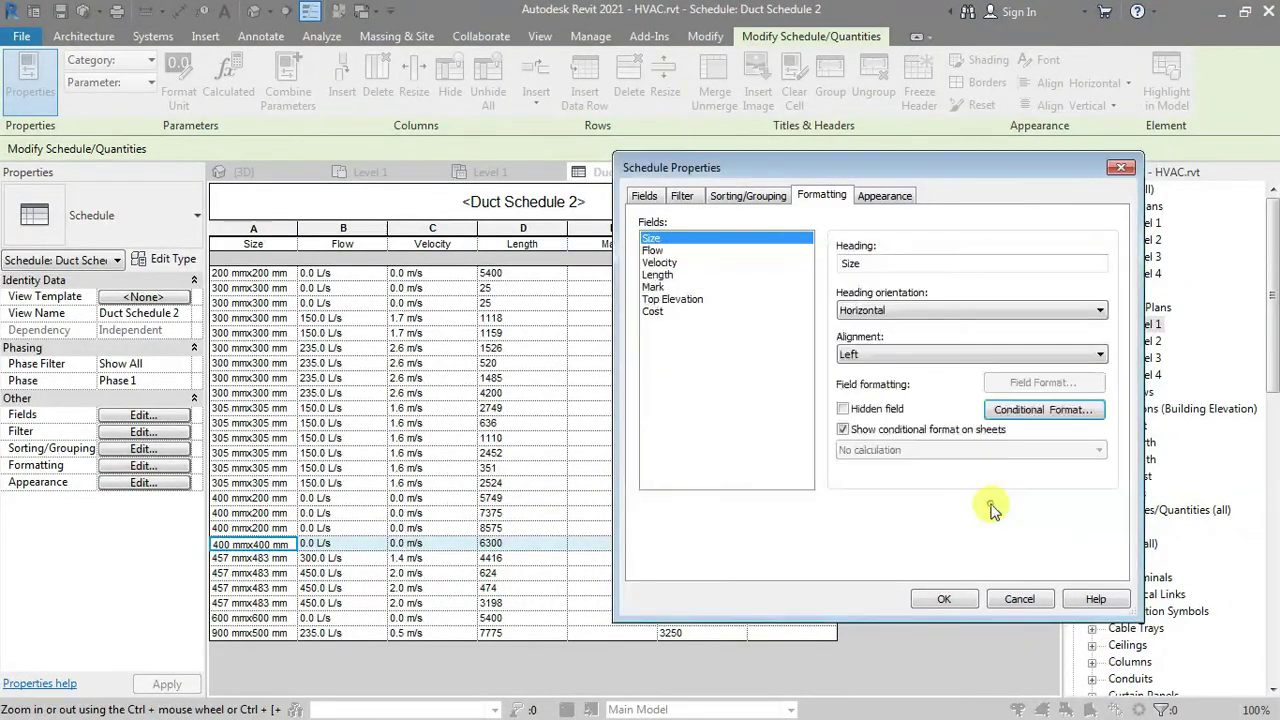
{"action": "left_click", "coordinate": [943, 599]}
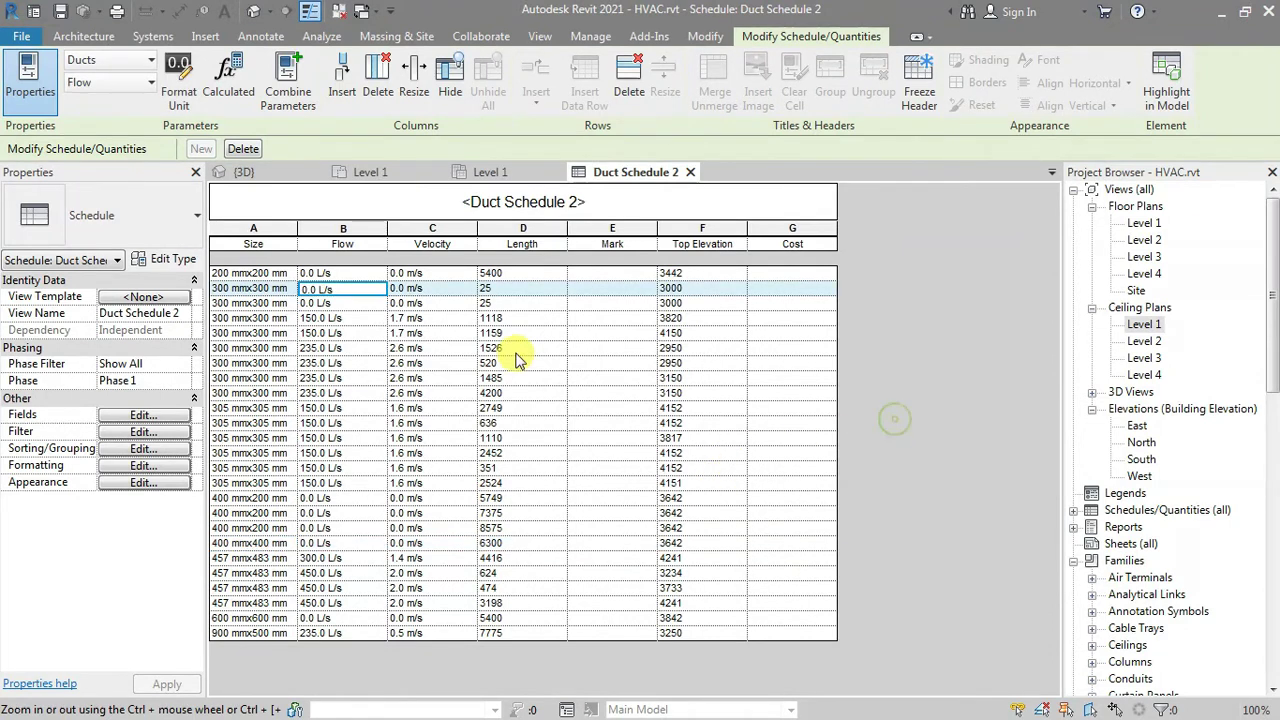
Clear all conditions from the Size field's conditional format
{"action": "left_click", "coordinate": [143, 466]}
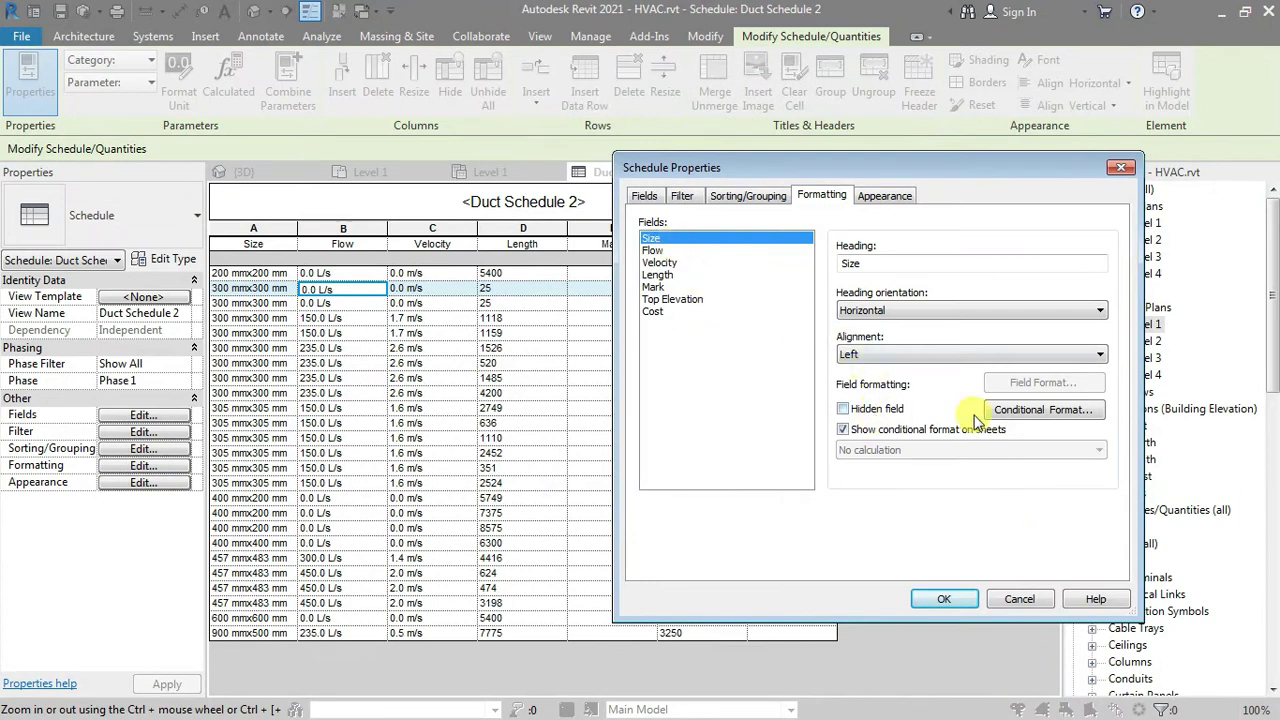
{"action": "left_click", "coordinate": [1020, 412]}
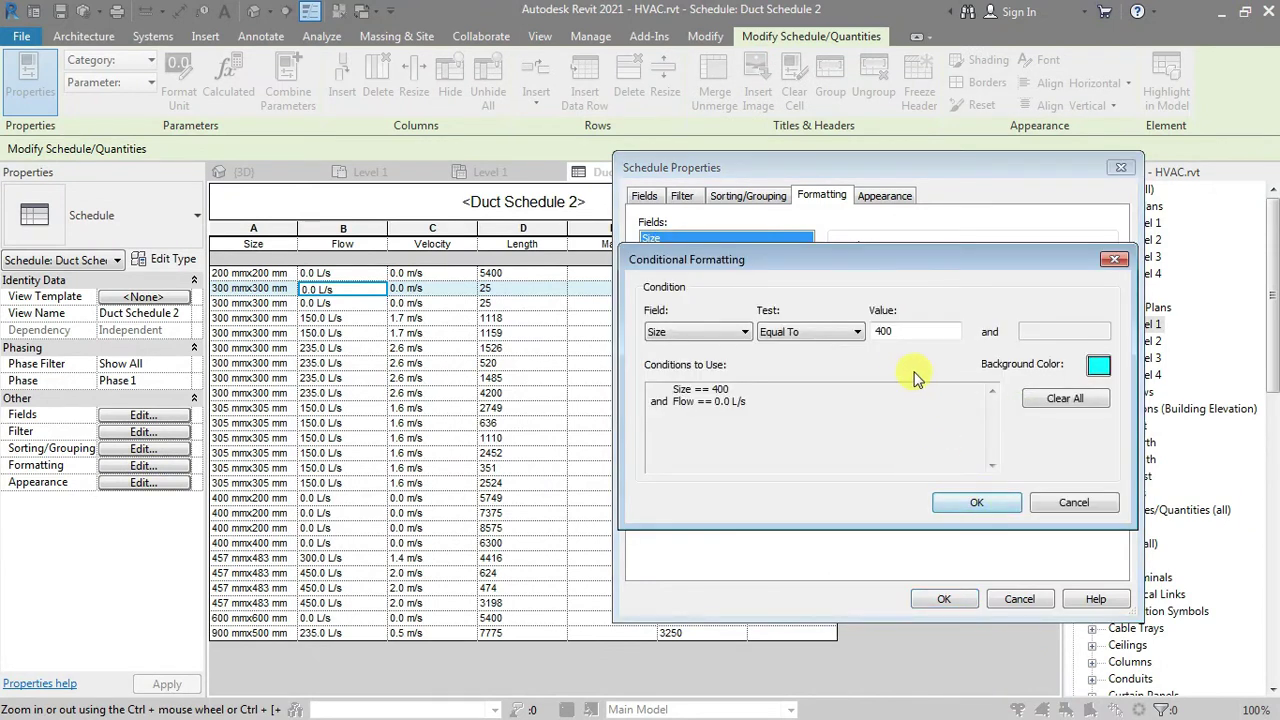
{"action": "left_click", "coordinate": [1065, 398]}
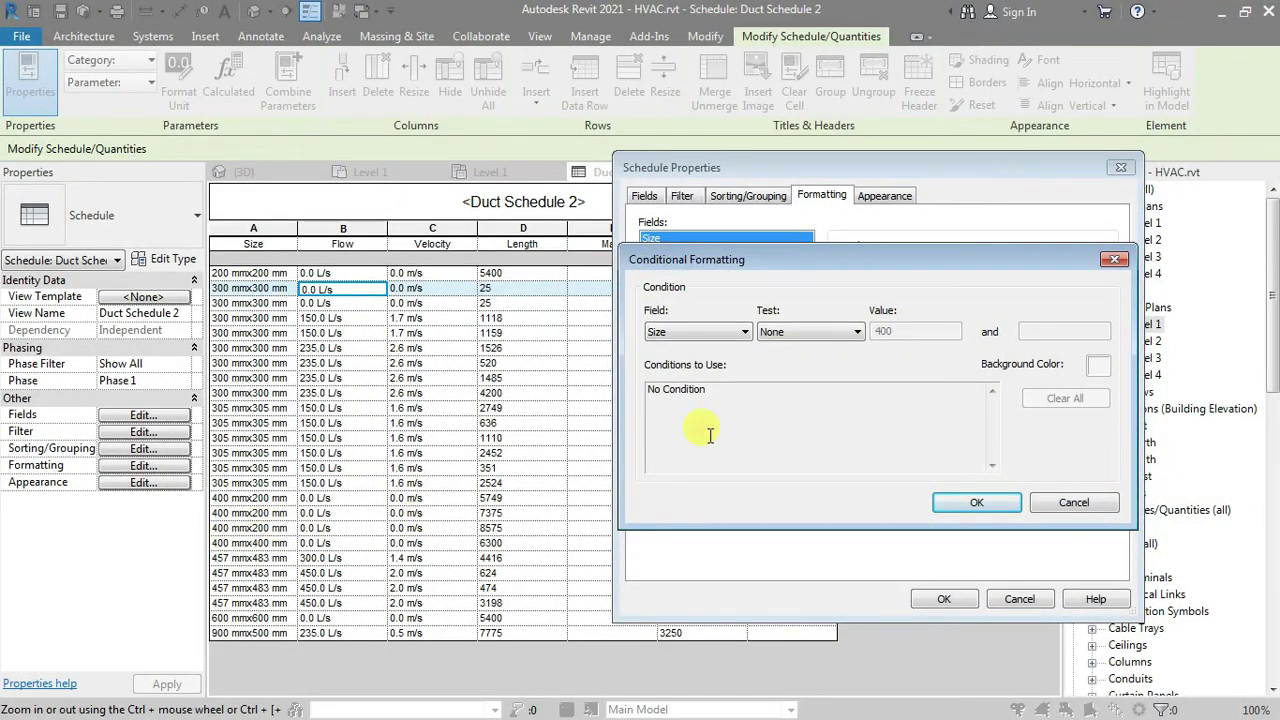
{"action": "left_click", "coordinate": [955, 502]}
Give the Flow field a conditional format with a cyan background where Flow equals 0.0 L/s, and apply it to the schedule
{"action": "left_click", "coordinate": [652, 250]}
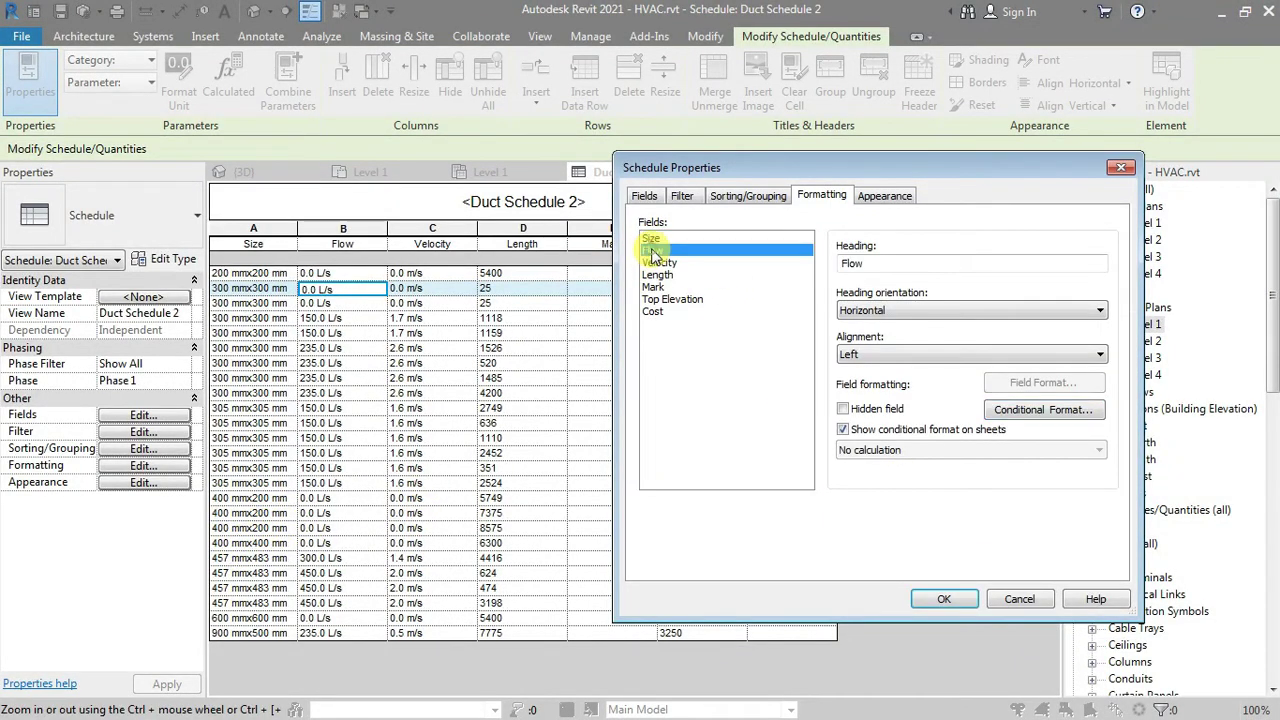
{"action": "left_click", "coordinate": [1027, 412]}
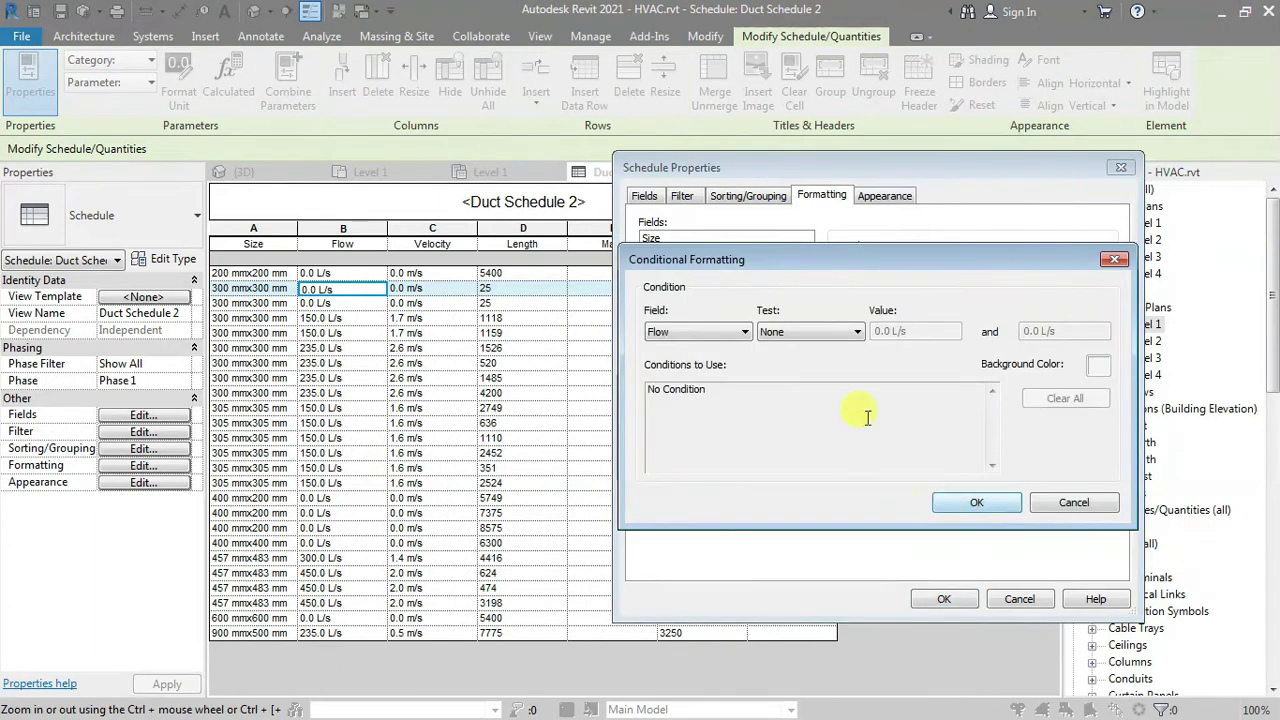
{"action": "left_click", "coordinate": [828, 340]}
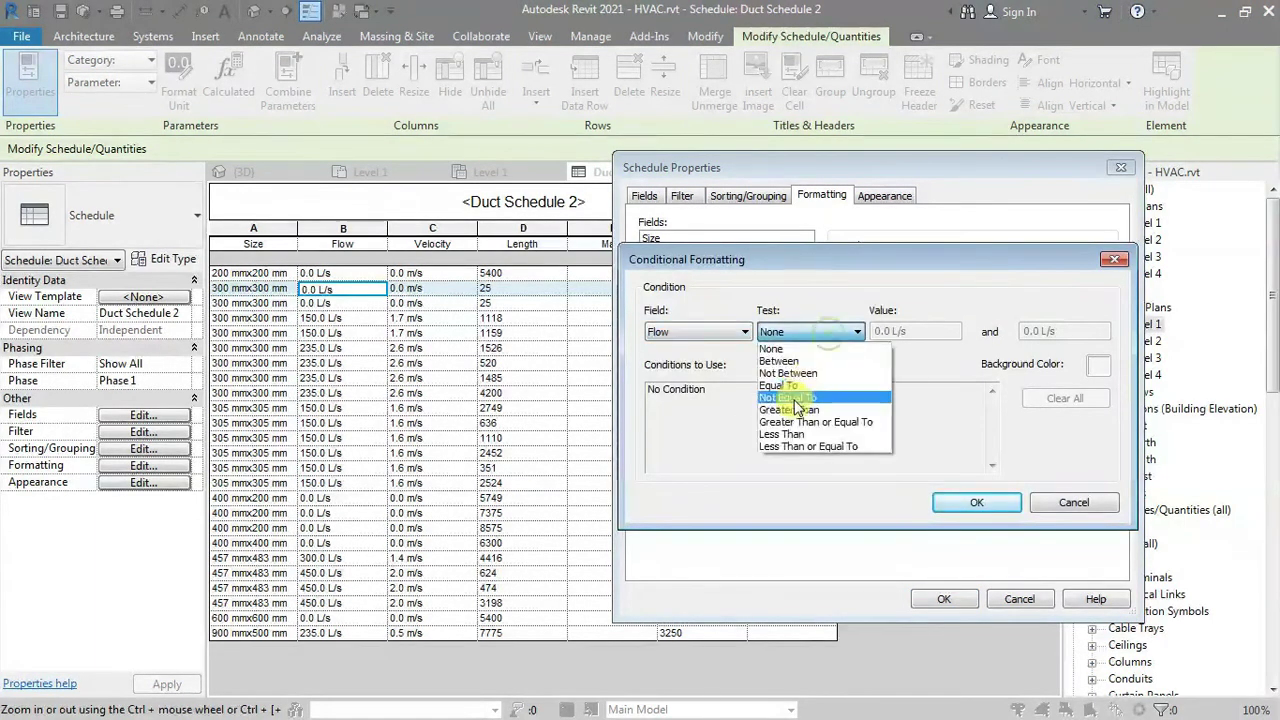
{"action": "left_click", "coordinate": [800, 389]}
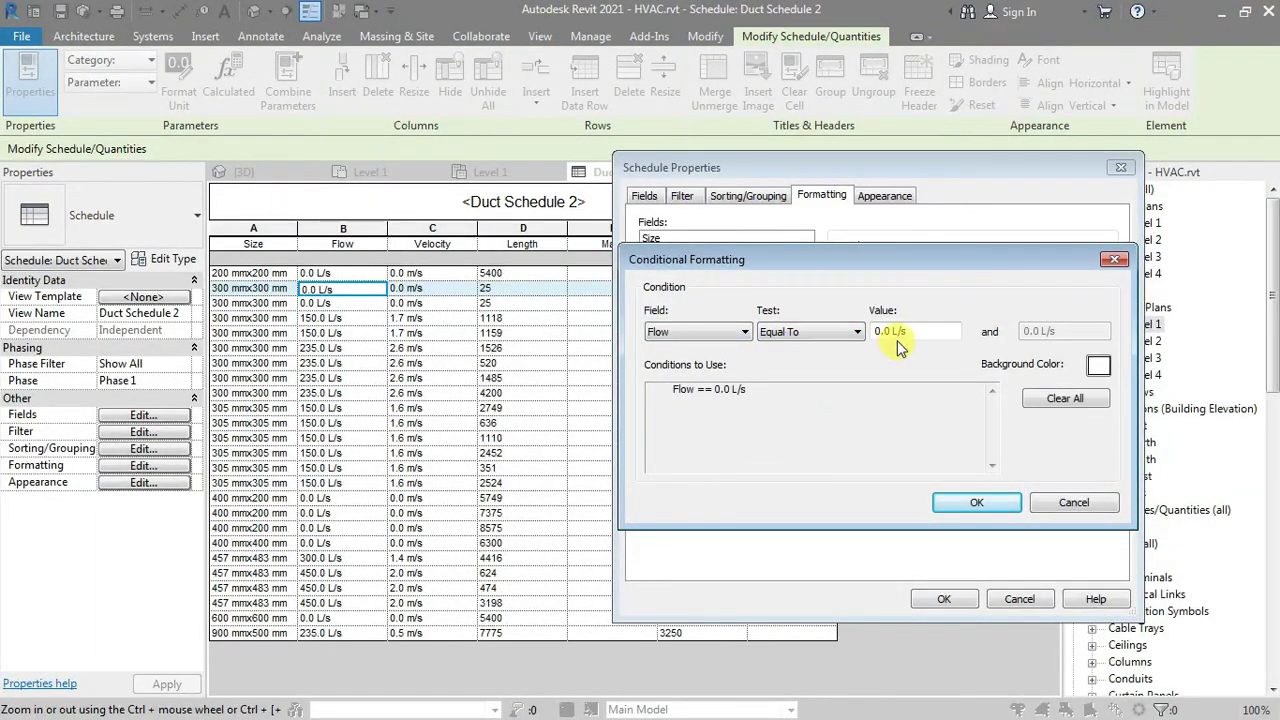
{"action": "left_click", "coordinate": [1098, 366]}
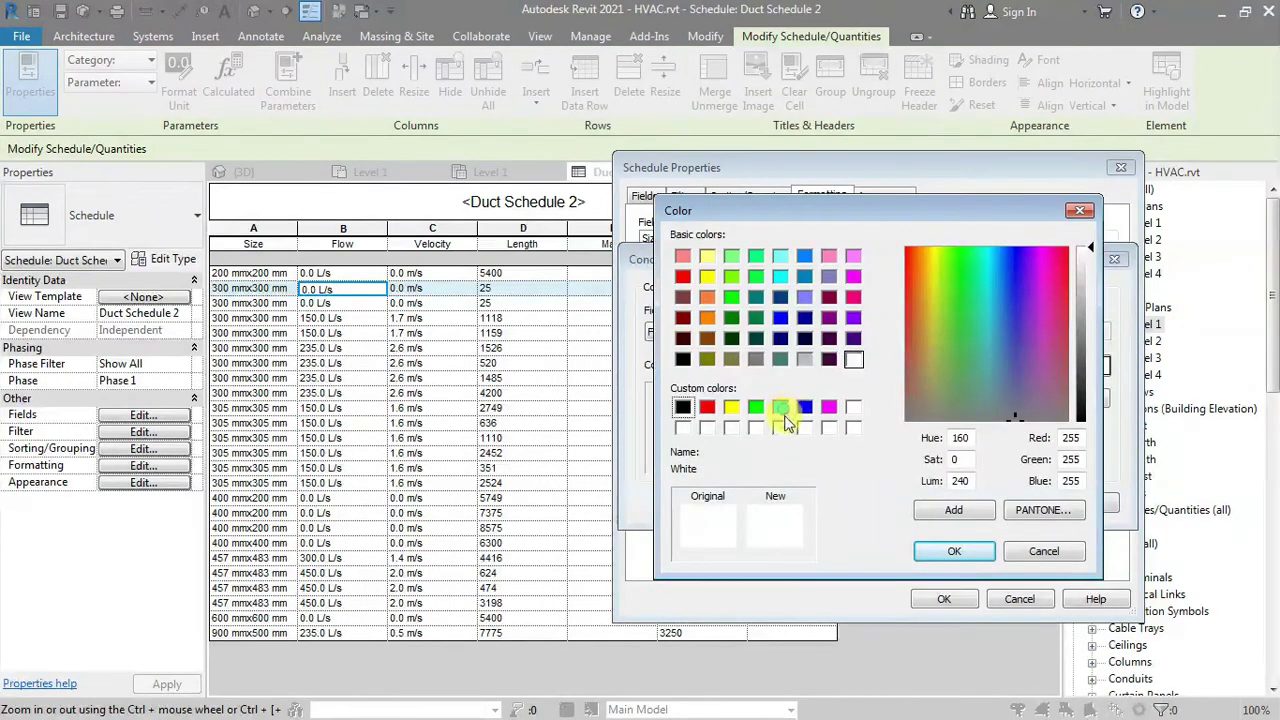
{"action": "left_click", "coordinate": [780, 406]}
{"action": "left_click", "coordinate": [952, 551]}
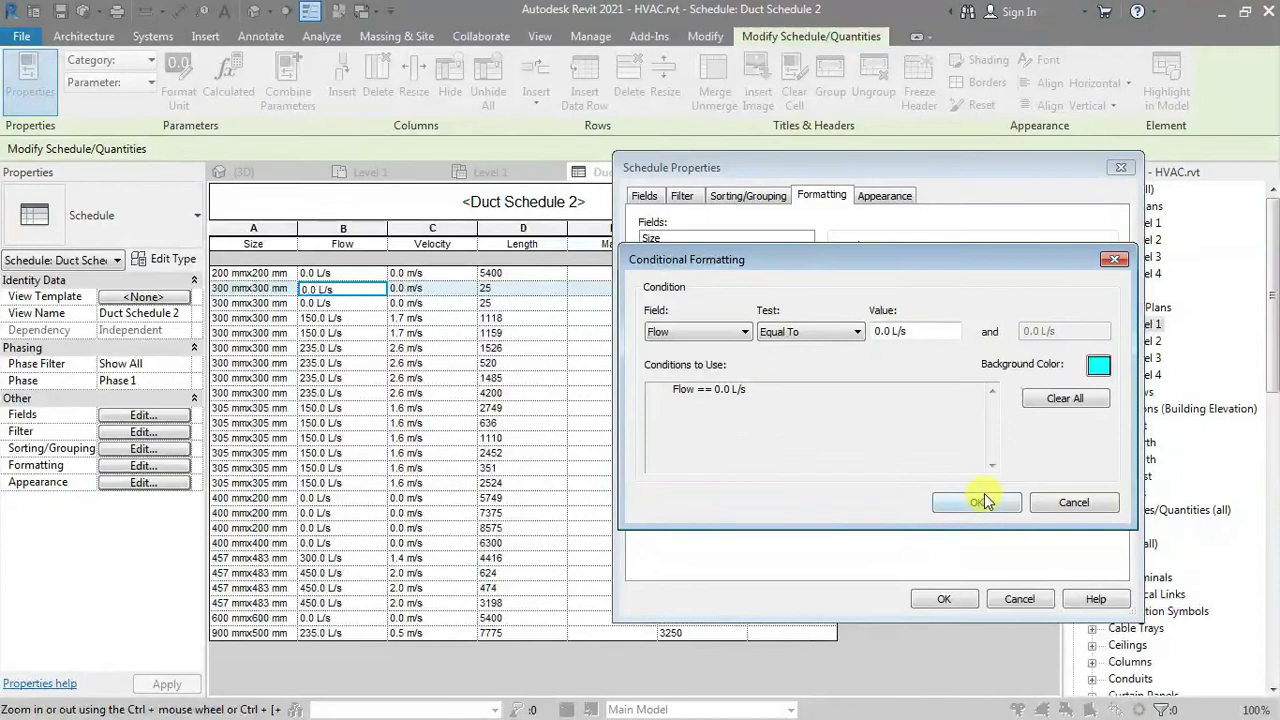
{"action": "left_click", "coordinate": [983, 500]}
{"action": "left_click", "coordinate": [969, 599]}
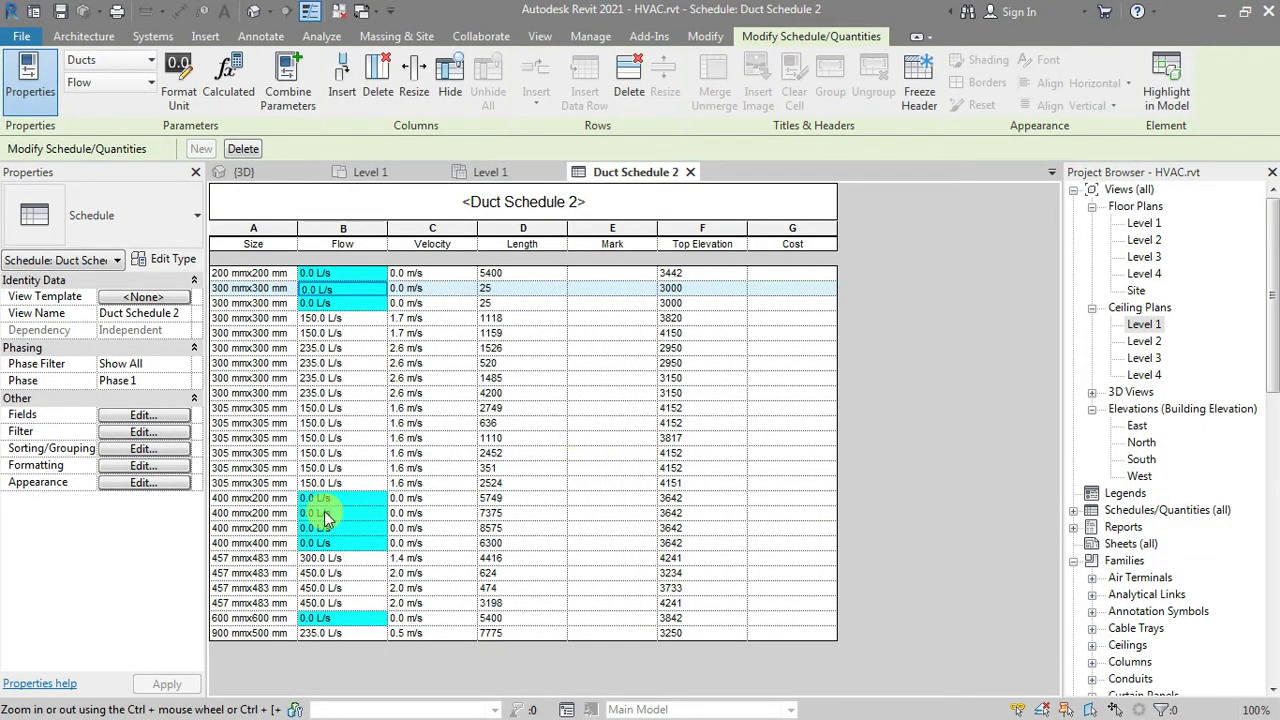
Give the Size field a conditional format with a green background where Size equals 400 mmx400 mm, and apply it to the schedule
{"action": "left_click", "coordinate": [143, 465]}
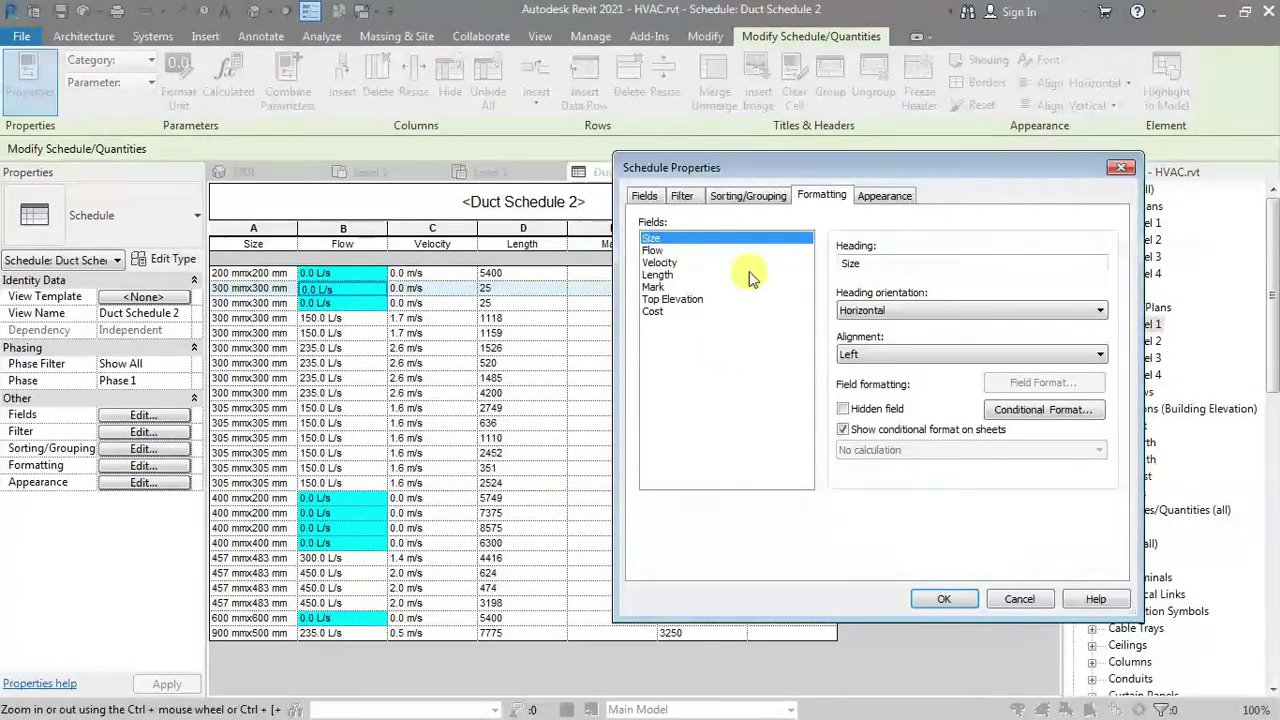
{"action": "left_click", "coordinate": [1060, 410]}
{"action": "left_click", "coordinate": [805, 336]}
{"action": "left_click", "coordinate": [800, 356]}
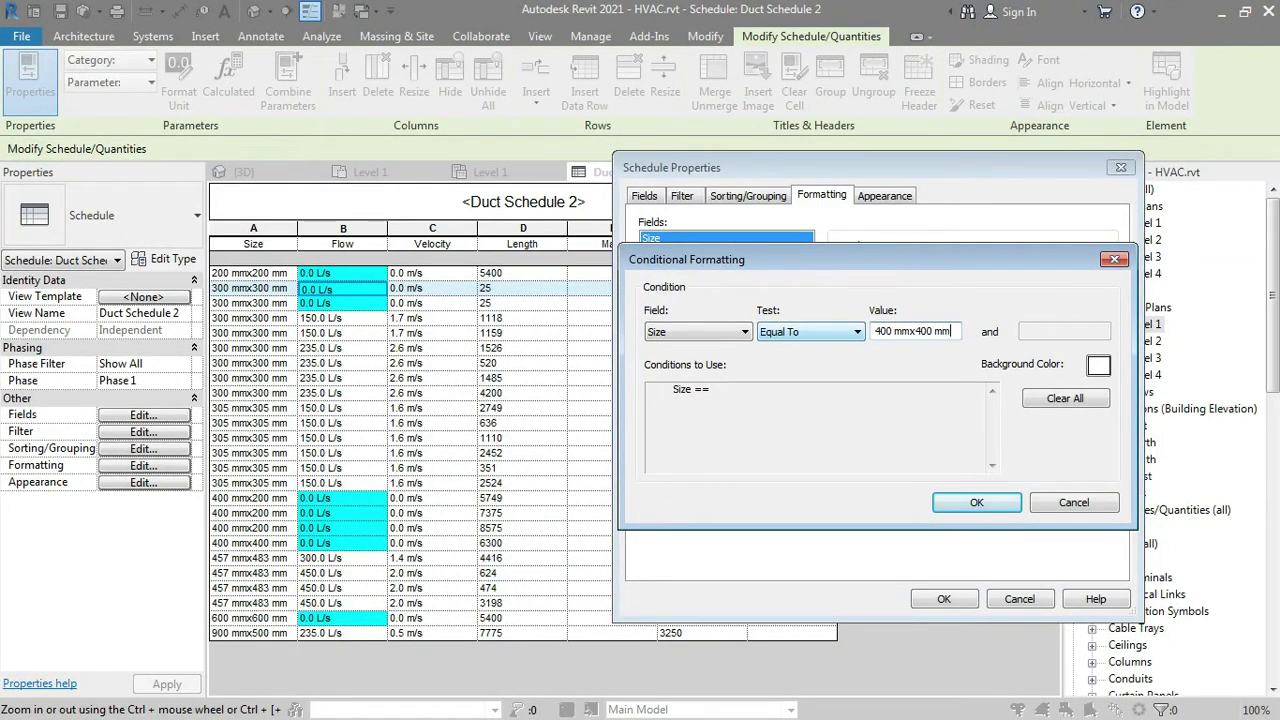
{"action": "left_click", "coordinate": [1098, 365]}
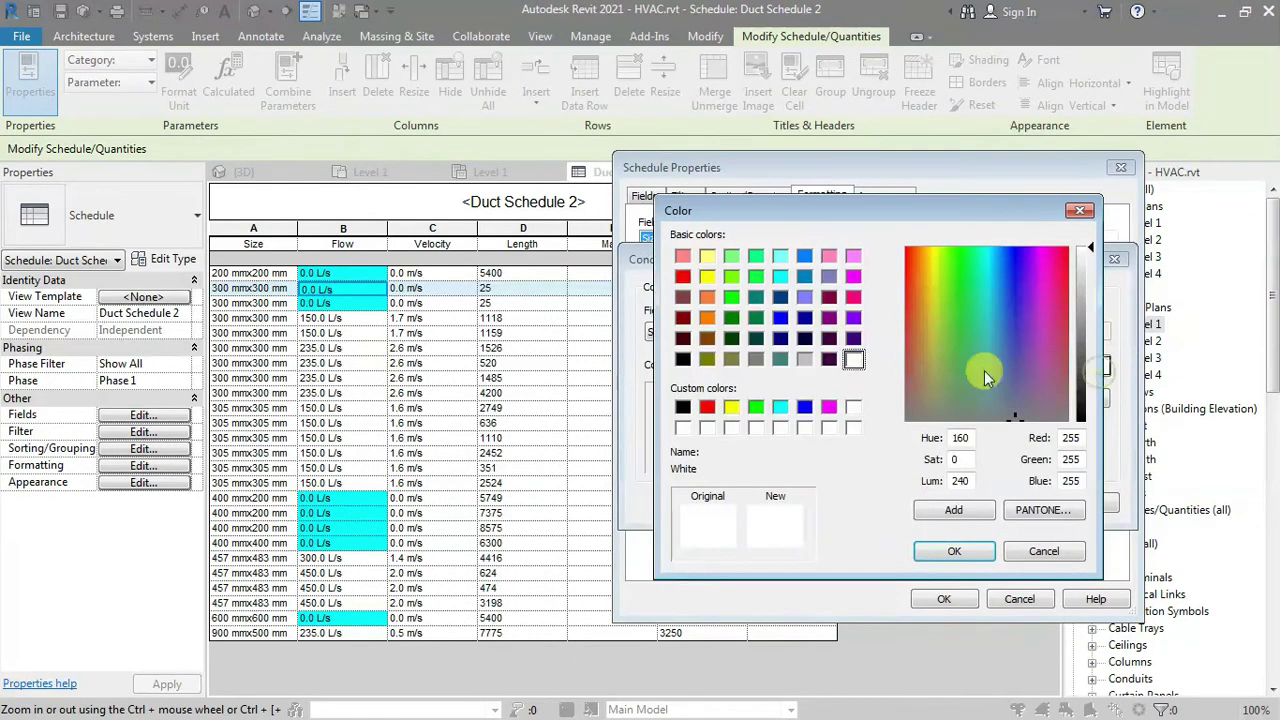
{"action": "left_click", "coordinate": [757, 407]}
{"action": "left_click", "coordinate": [954, 551]}
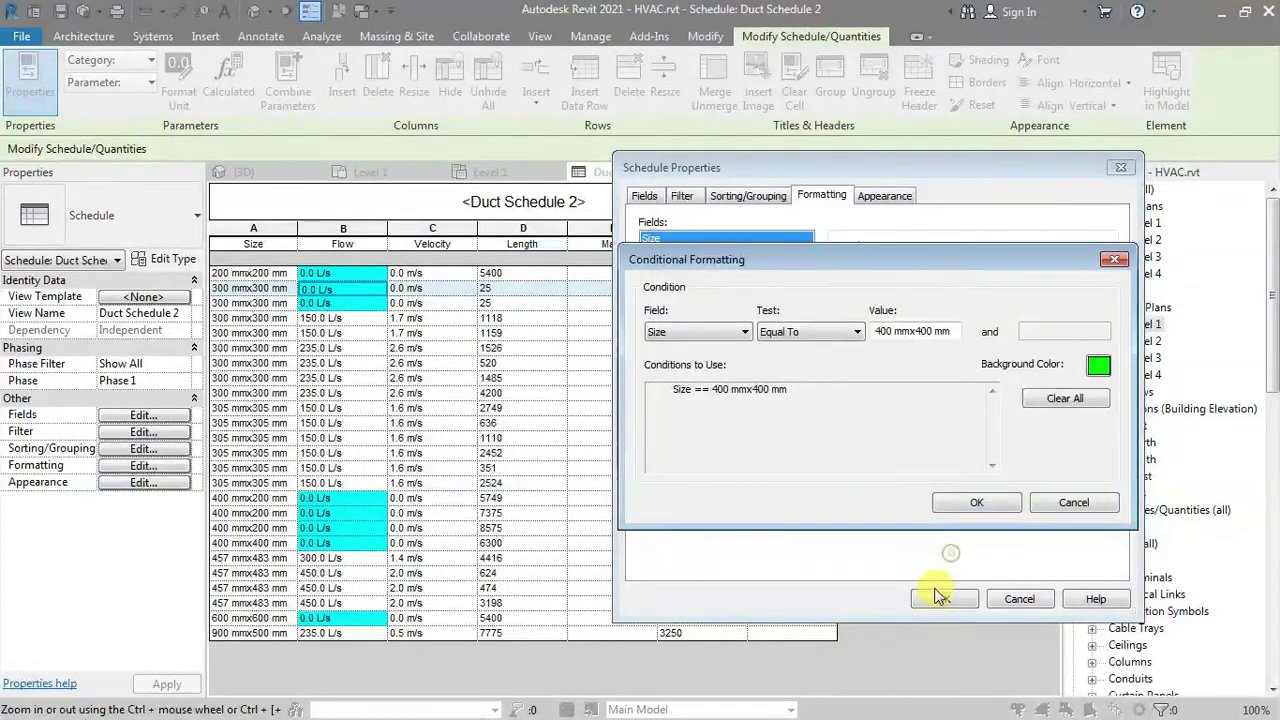
{"action": "left_click", "coordinate": [956, 504]}
{"action": "left_click", "coordinate": [944, 599]}
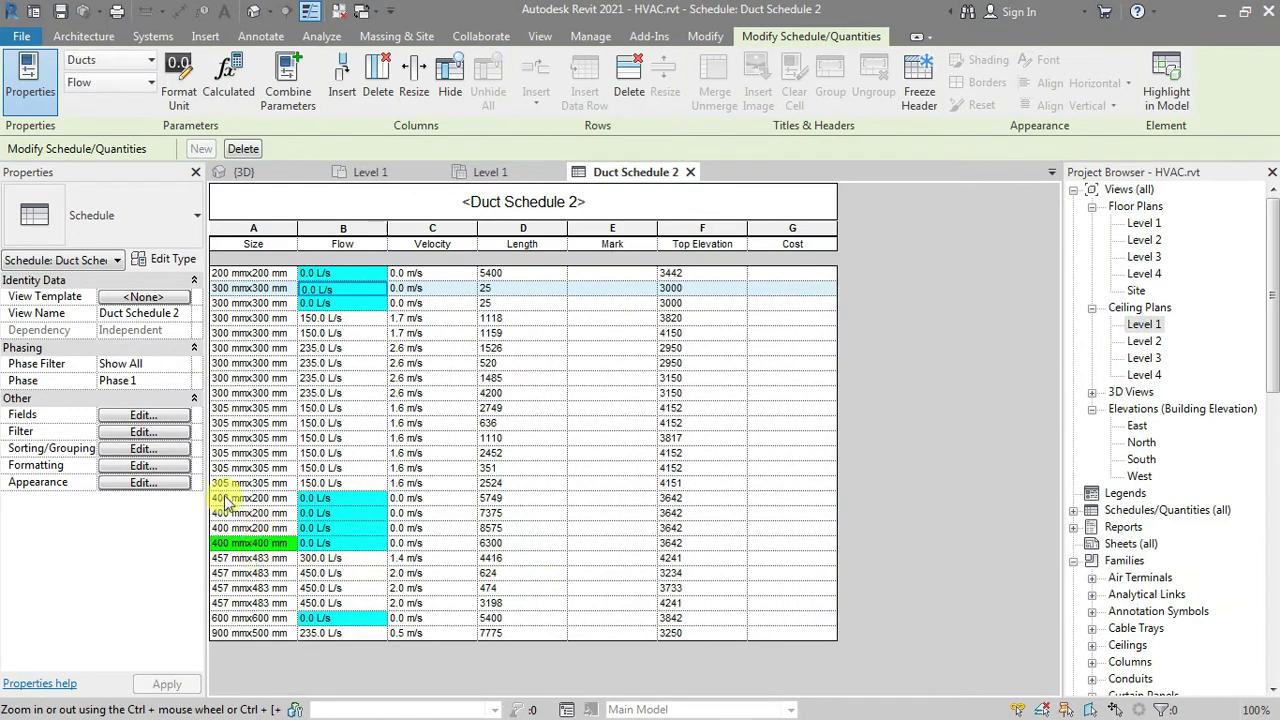
Turn on the schedule's outline with thin lines and enable stripe rows with red as the first row stripe color
{"action": "left_click", "coordinate": [143, 482]}
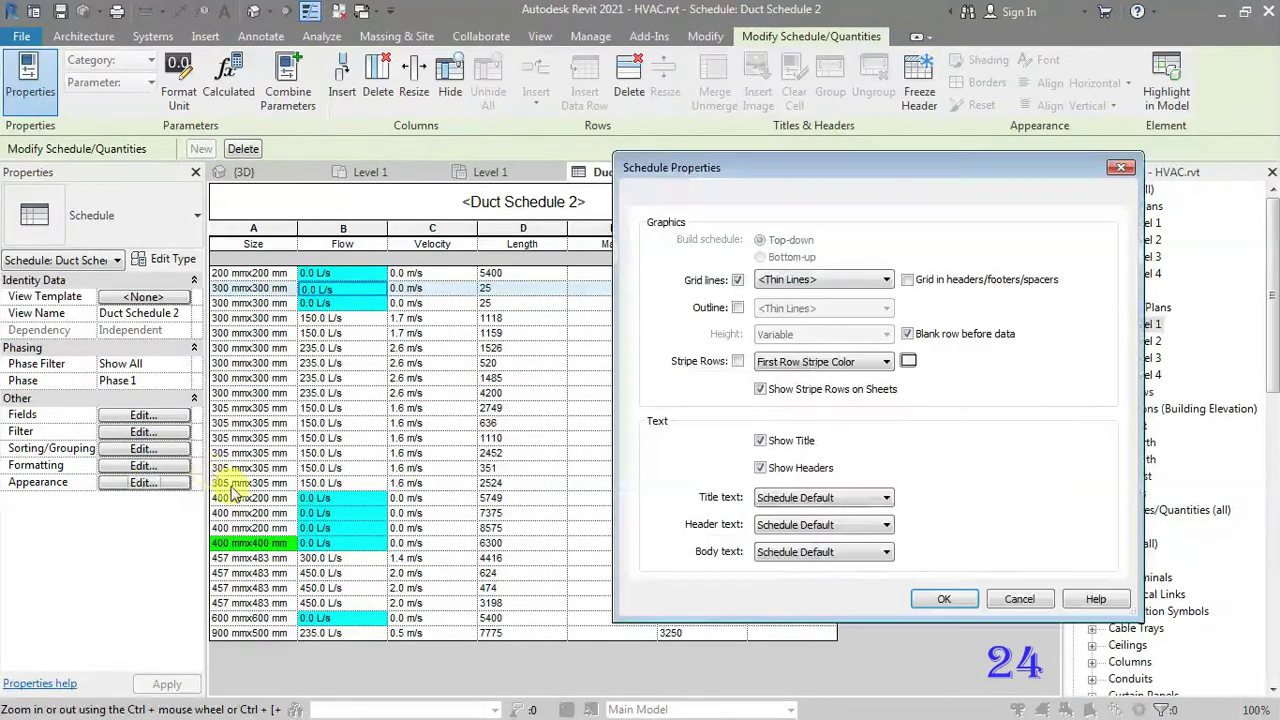
{"action": "left_click_drag", "start_coordinate": [651, 165], "coordinate": [785, 173]}
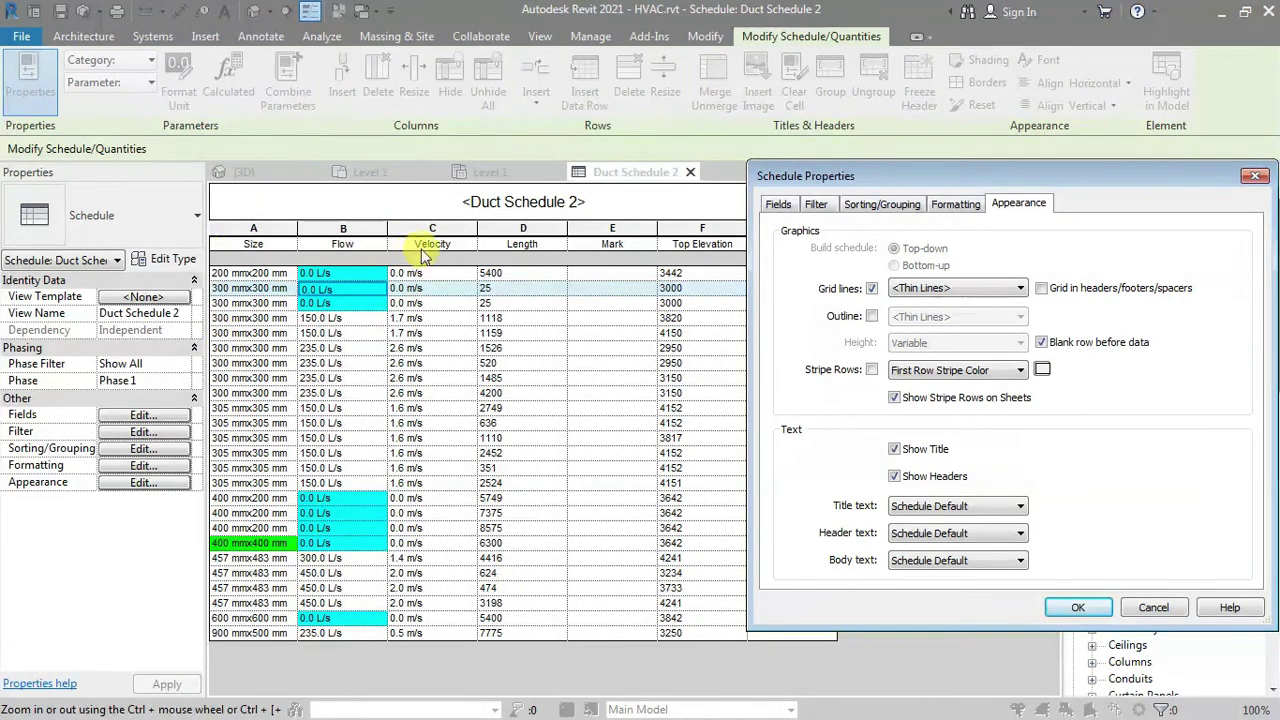
{"action": "left_click", "coordinate": [926, 508]}
{"action": "left_click", "coordinate": [926, 508]}
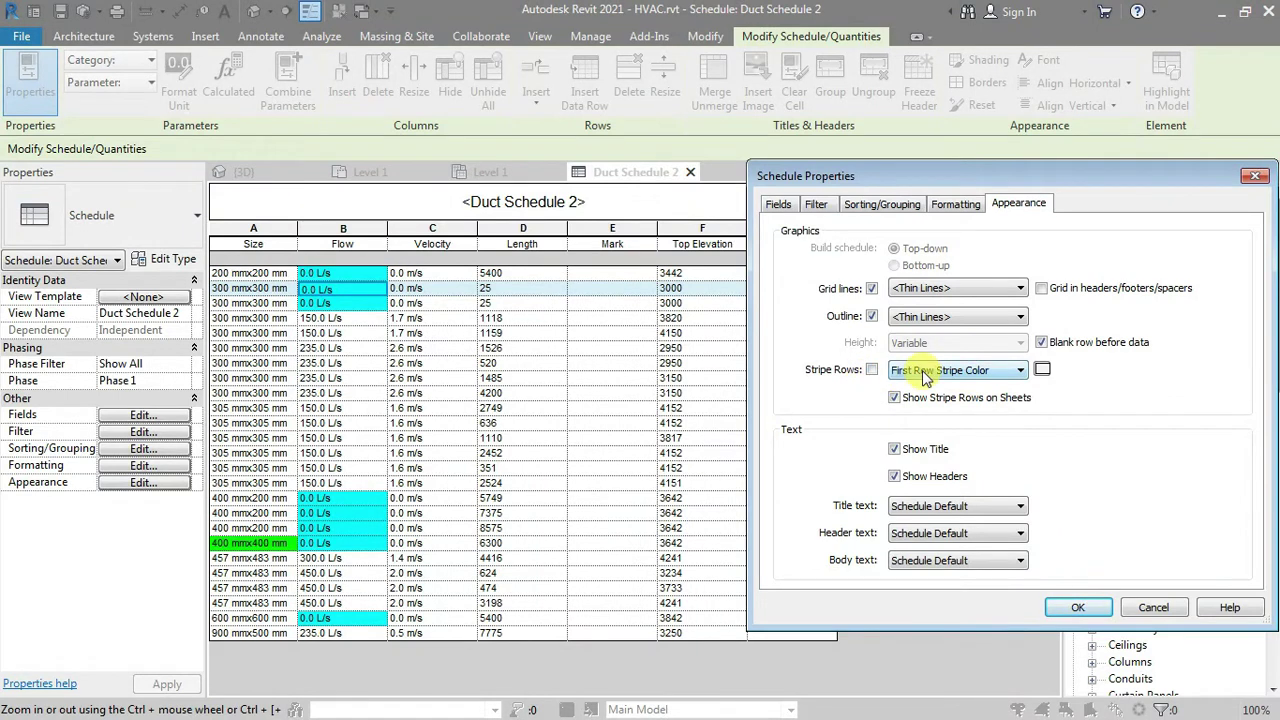
{"action": "left_click", "coordinate": [1042, 369]}
{"action": "left_click", "coordinate": [841, 415]}
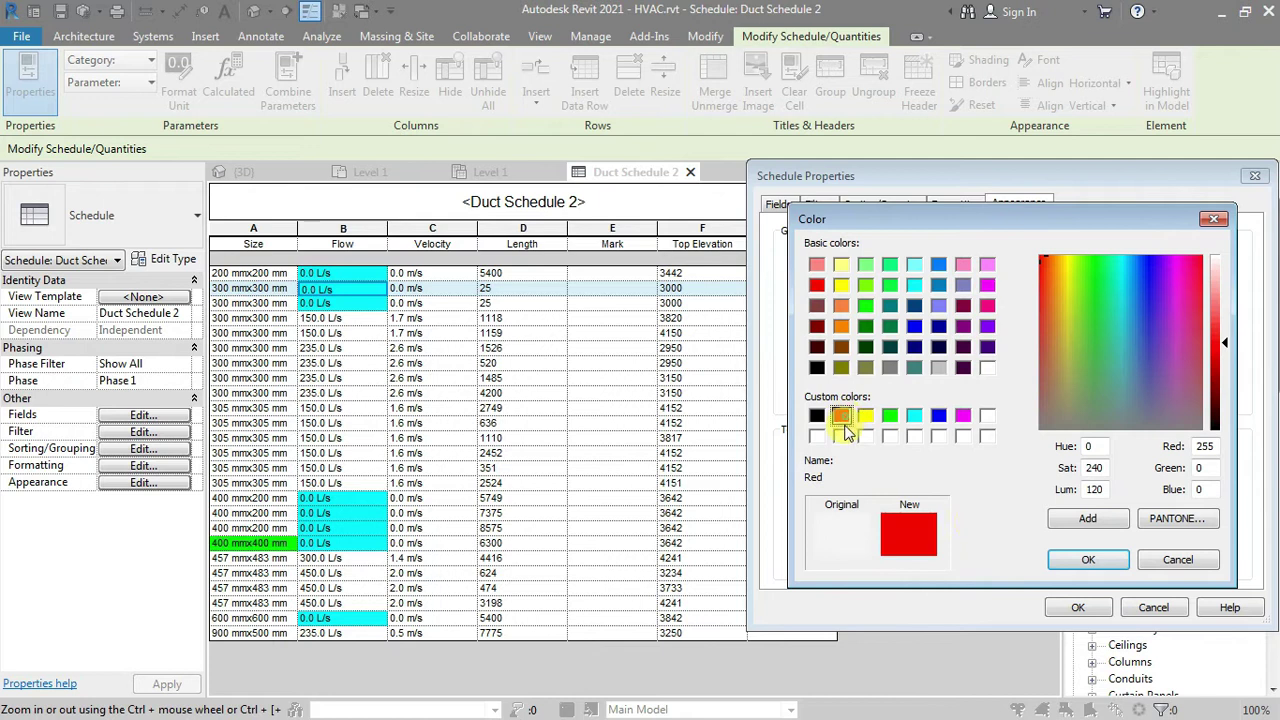
{"action": "left_click", "coordinate": [1088, 560]}
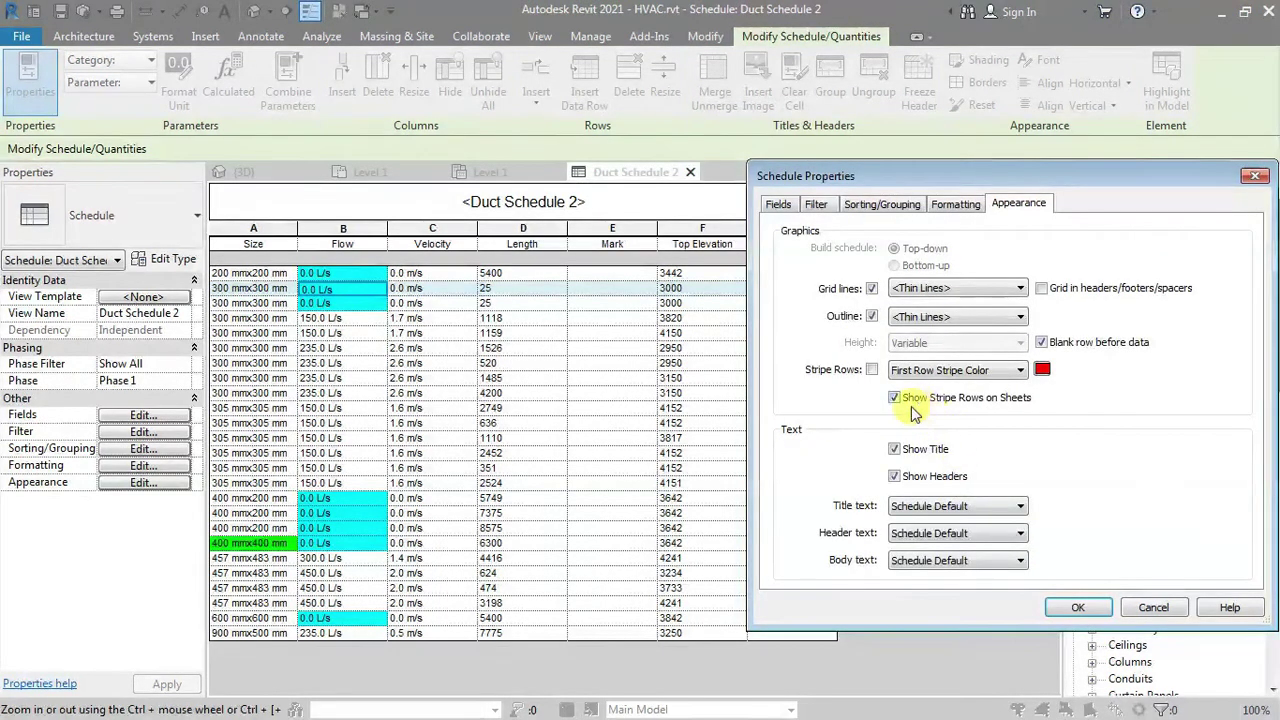
{"action": "left_click", "coordinate": [871, 370]}
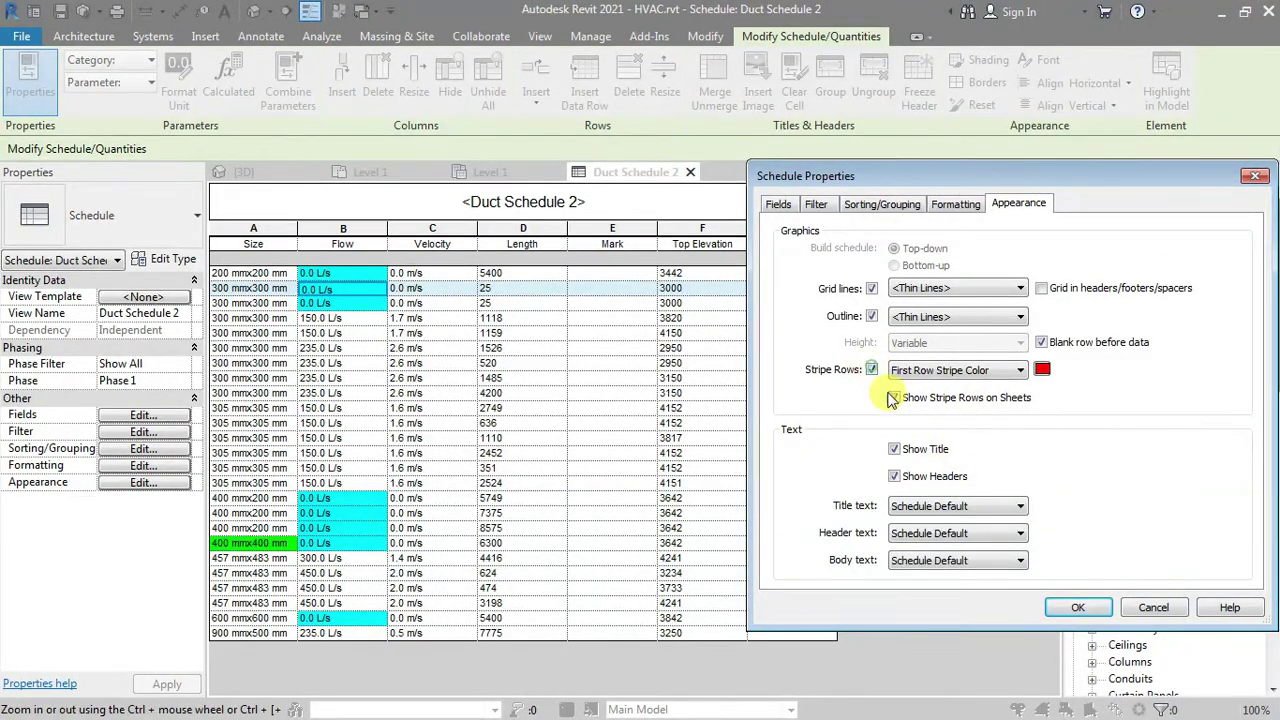
{"action": "left_click", "coordinate": [1078, 607]}
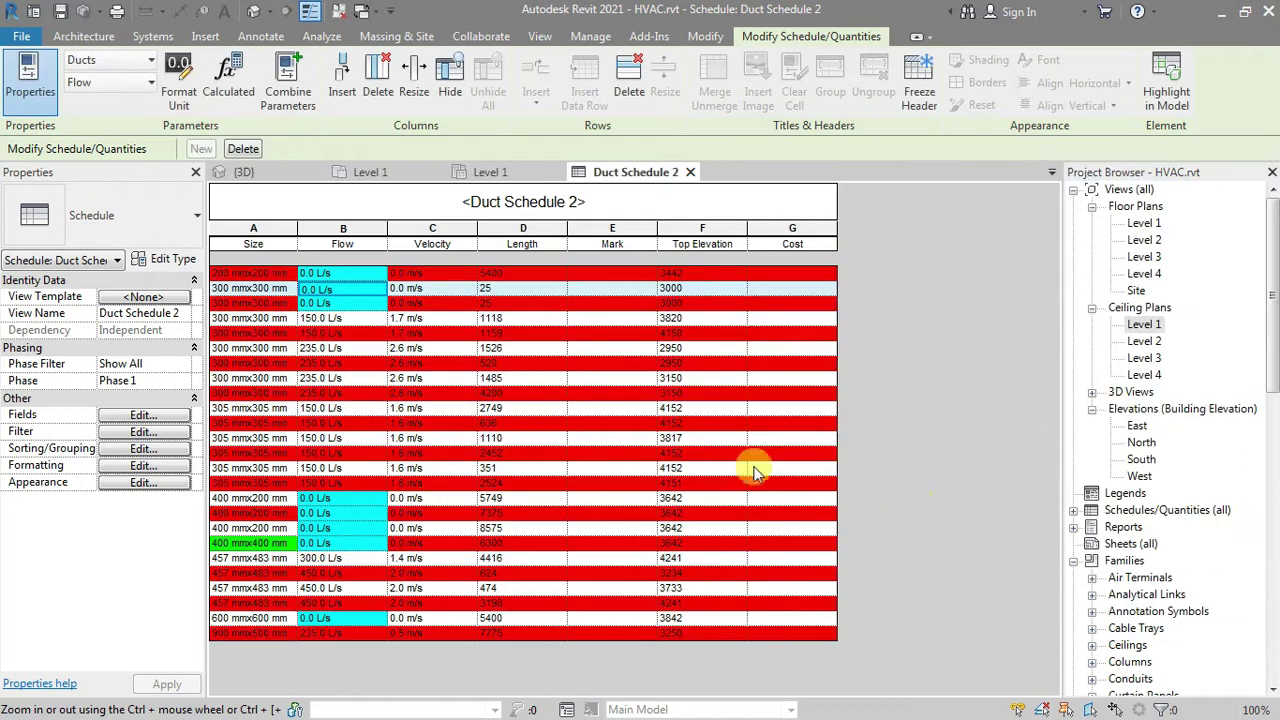